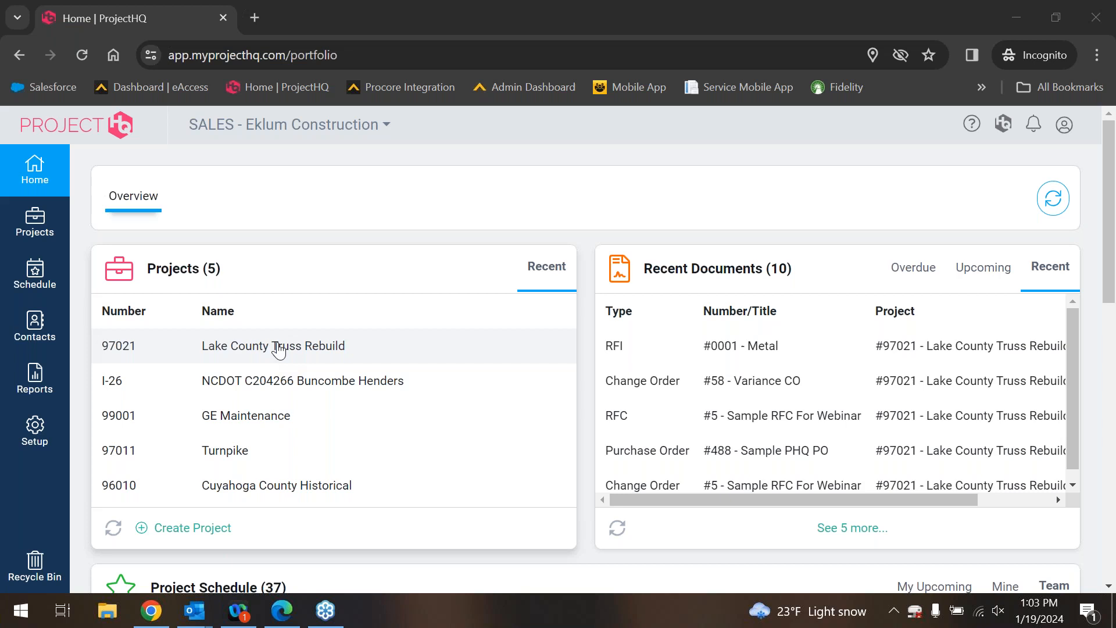
Open the Lake County Truss Rebuild project and review its dashboard, showing the team's schedule and the recent documents
{"action": "left_click", "coordinate": [238, 346]}
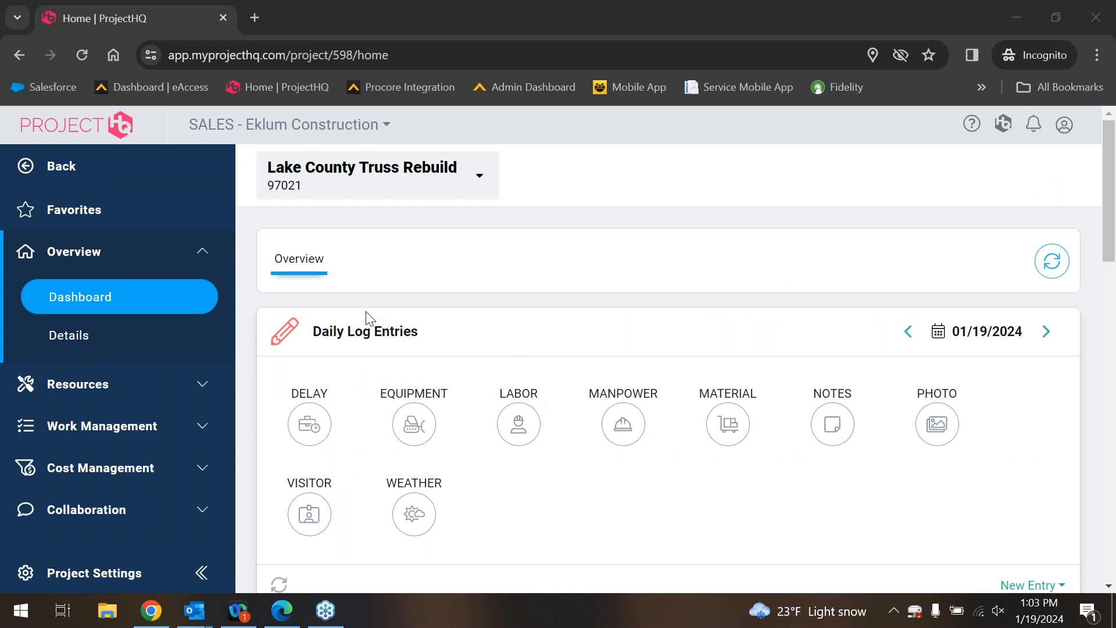
{"action": "scroll", "coordinate": [605, 472], "scroll_direction": "down", "scroll_amount": 3}
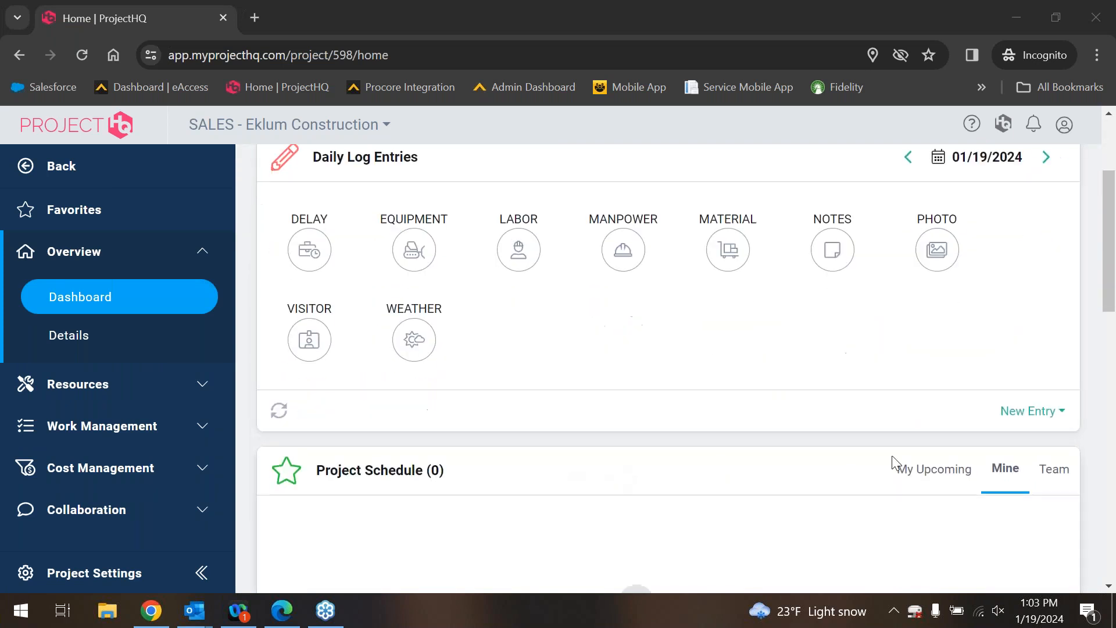
{"action": "left_click", "coordinate": [1053, 478]}
{"action": "scroll", "coordinate": [613, 444], "scroll_direction": "down", "scroll_amount": 5}
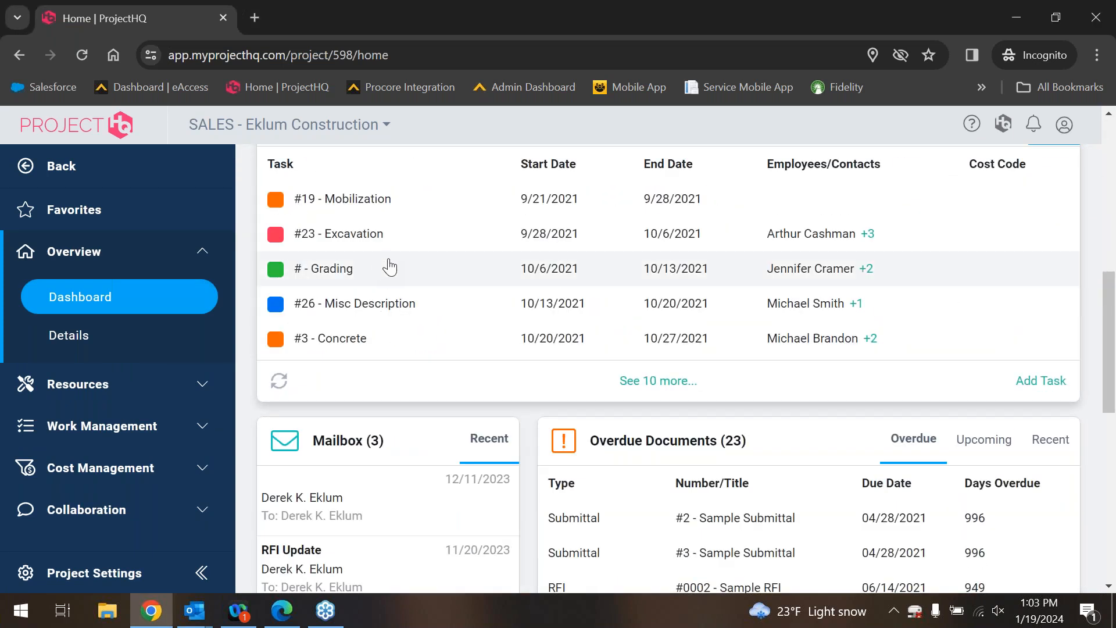
{"action": "scroll", "coordinate": [418, 361], "scroll_direction": "down", "scroll_amount": 3}
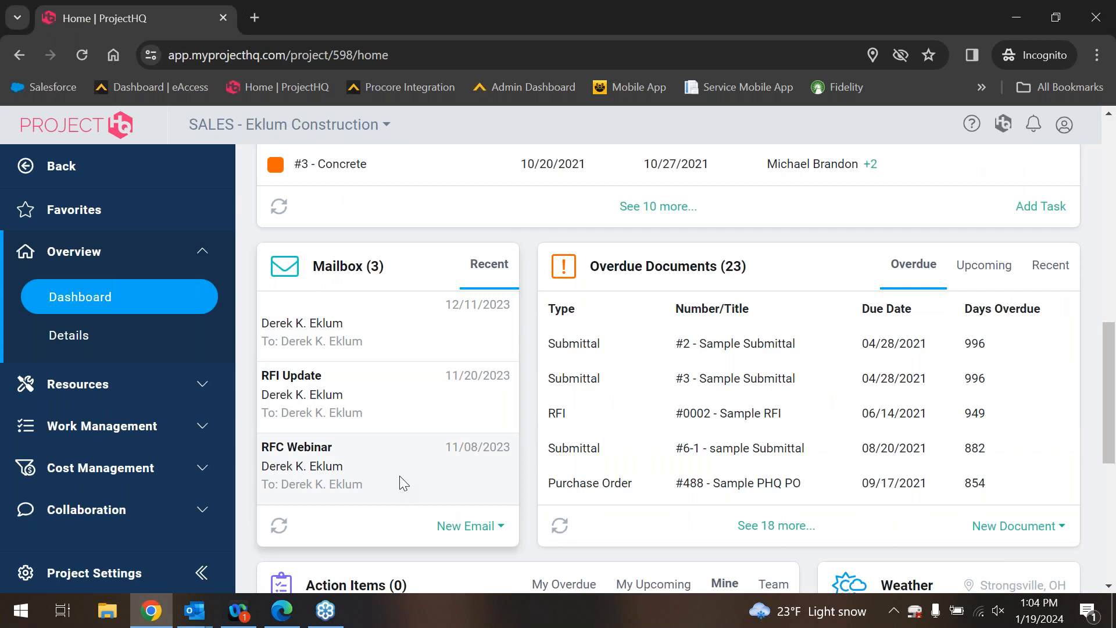
{"action": "left_click", "coordinate": [1045, 266]}
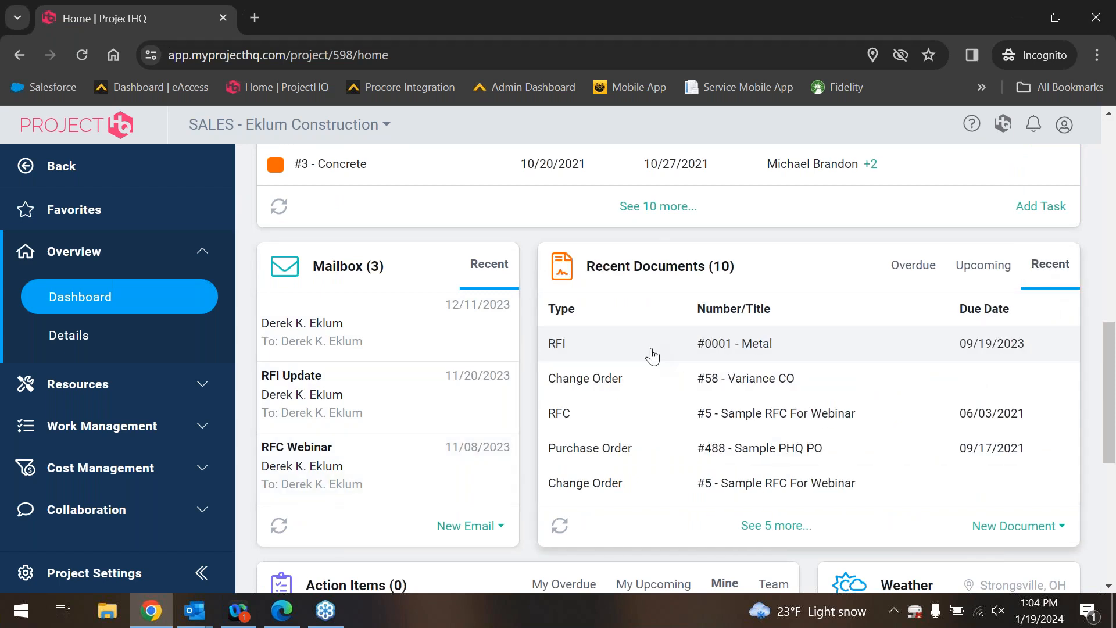
{"action": "scroll", "coordinate": [652, 355], "scroll_direction": "down", "scroll_amount": 3}
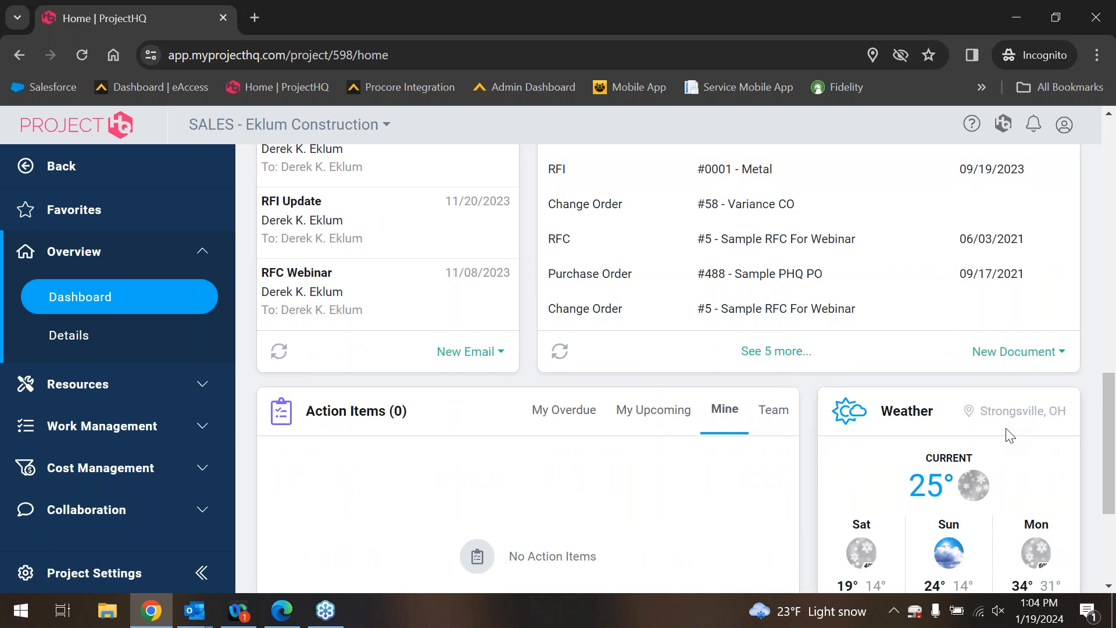
{"action": "scroll", "coordinate": [379, 314], "scroll_direction": "up", "scroll_amount": 10}
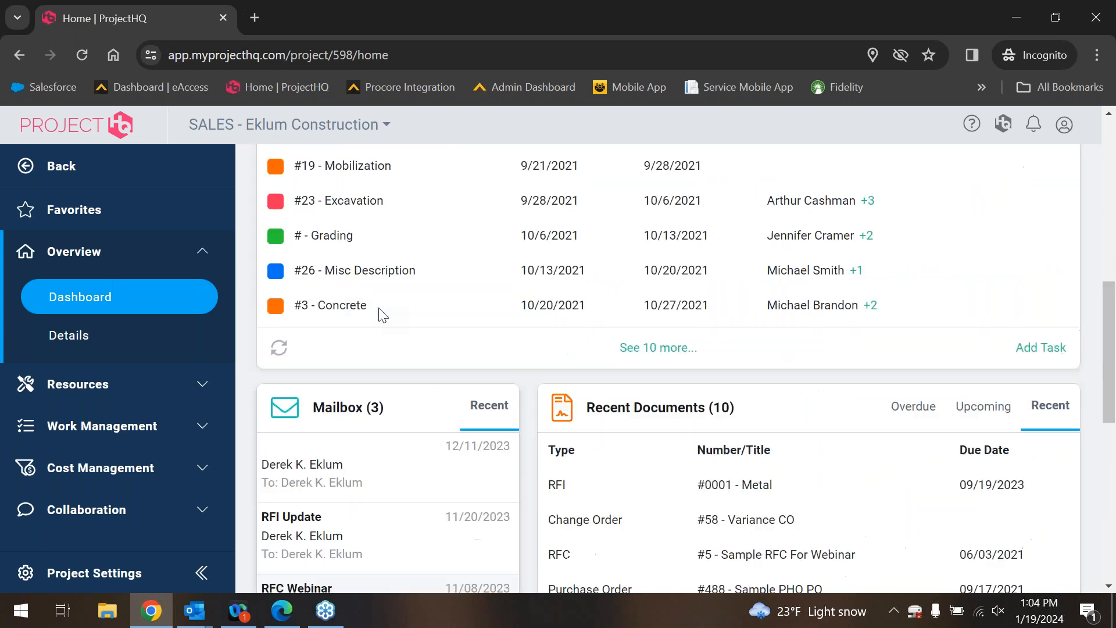
{"action": "scroll", "coordinate": [376, 313], "scroll_direction": "up", "scroll_amount": 5}
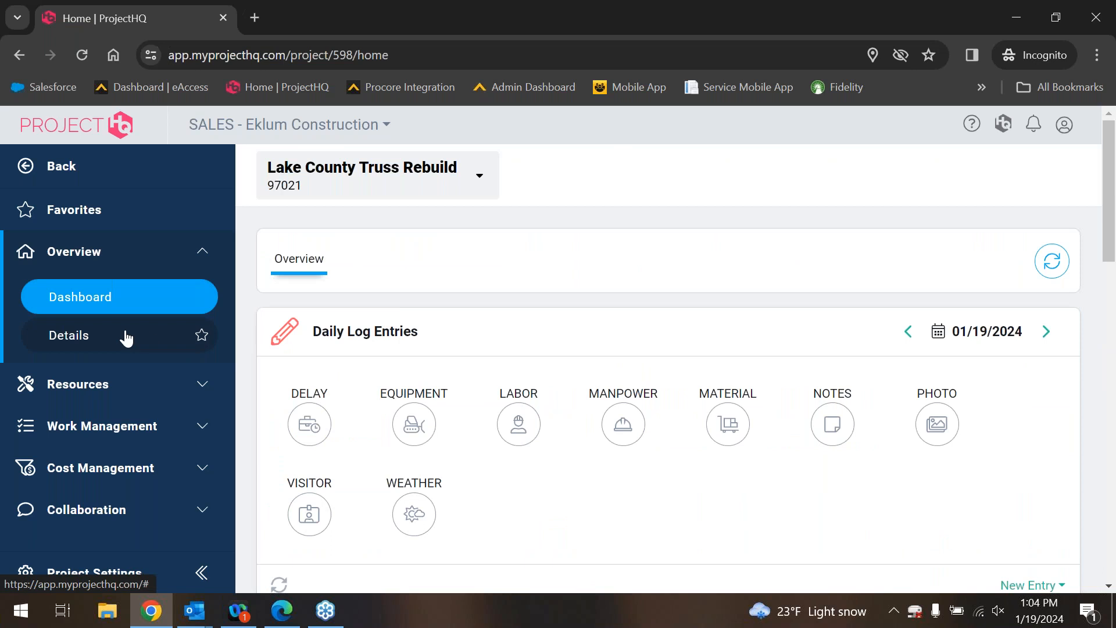
Open the project's AIA worksheets under work management and view the payment application's line items
{"action": "left_click", "coordinate": [201, 387]}
{"action": "scroll", "coordinate": [189, 439], "scroll_direction": "down", "scroll_amount": 1}
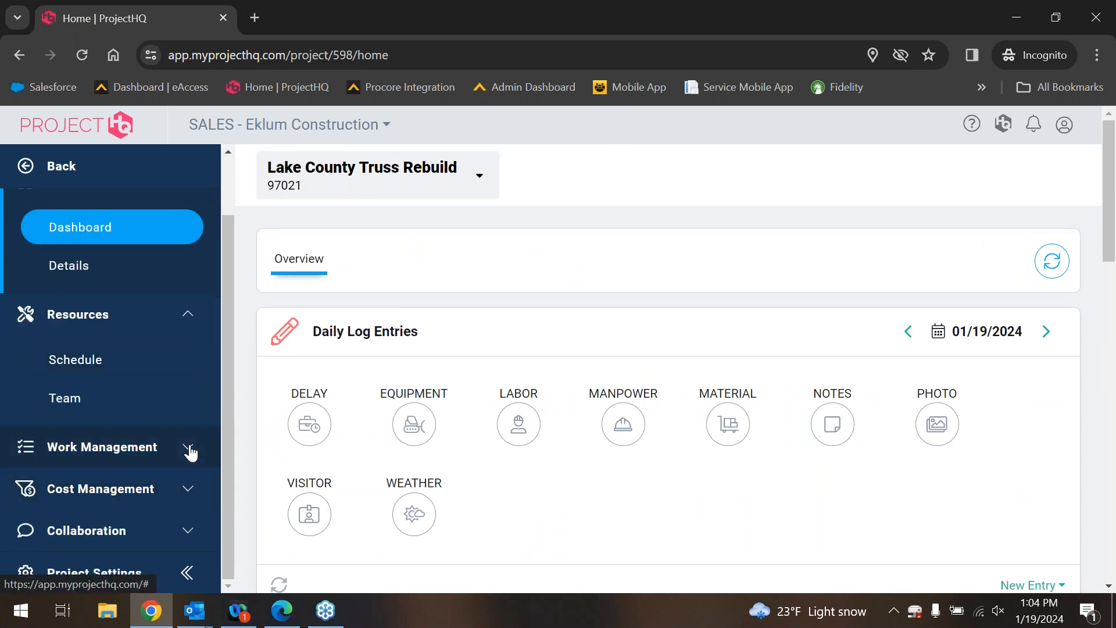
{"action": "left_click", "coordinate": [188, 447]}
{"action": "scroll", "coordinate": [191, 451], "scroll_direction": "down", "scroll_amount": 3}
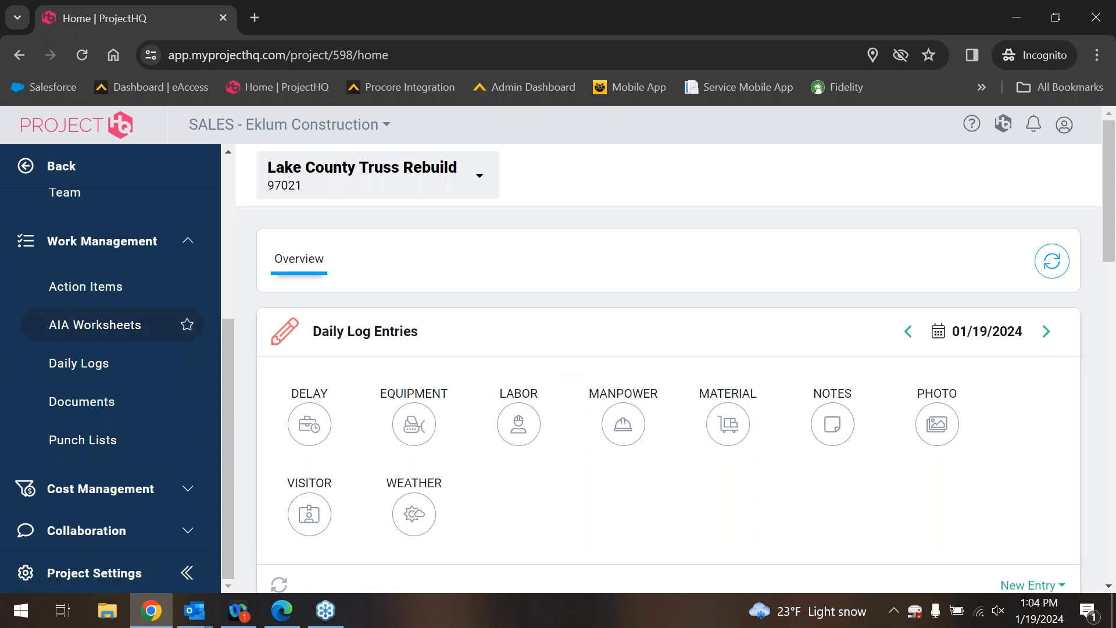
{"action": "left_click", "coordinate": [73, 324]}
{"action": "scroll", "coordinate": [756, 372], "scroll_direction": "down", "scroll_amount": 3}
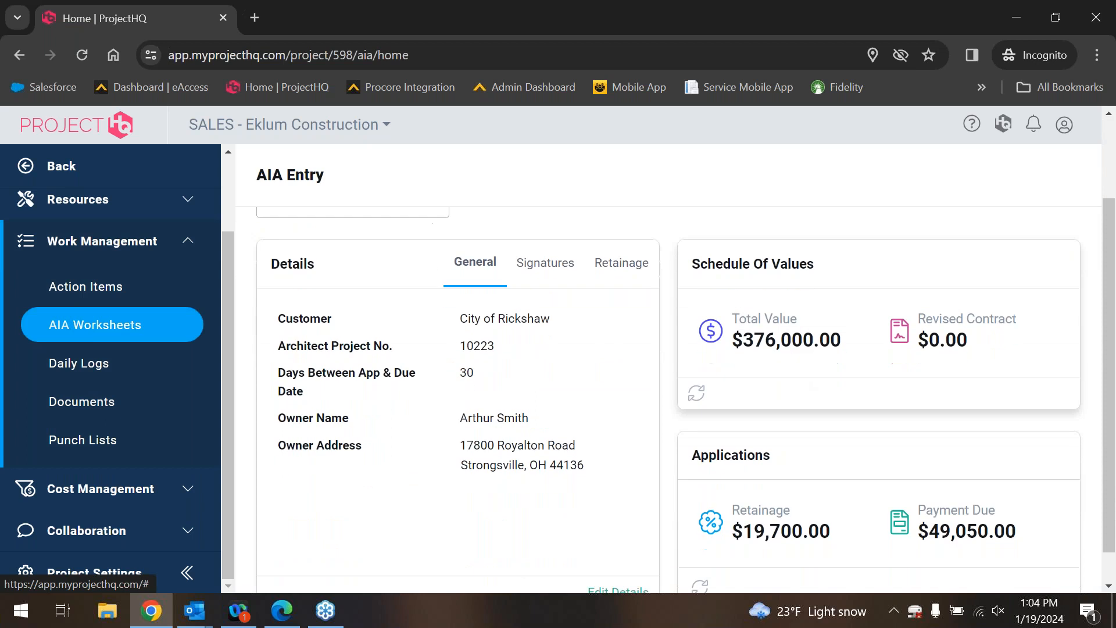
{"action": "left_click", "coordinate": [735, 417]}
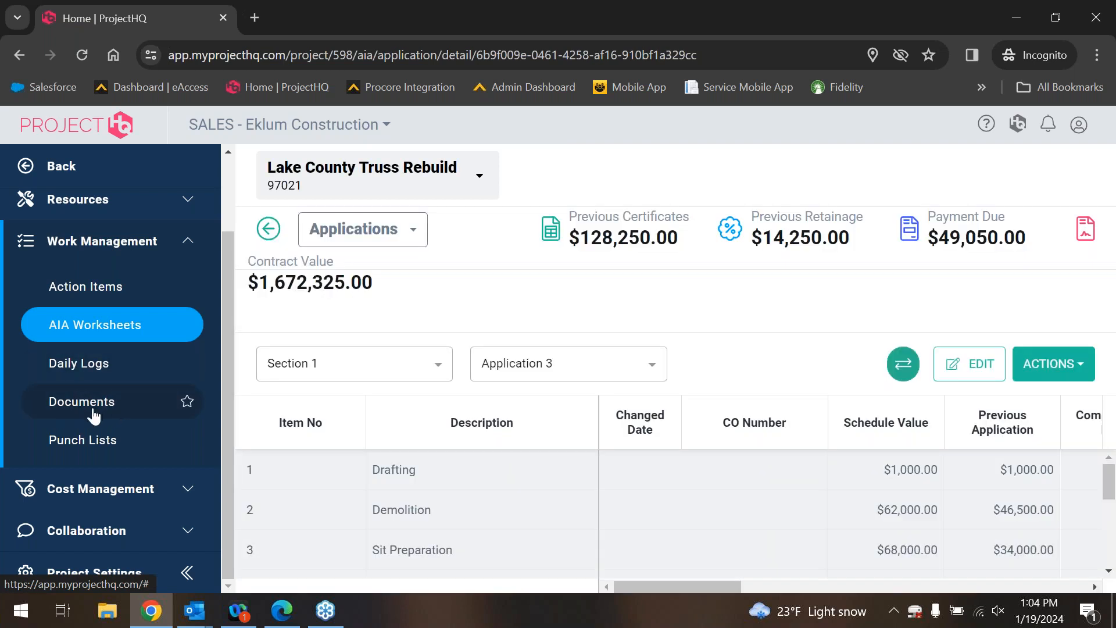
Look over the project's user-defined and standard documents, and view the list of all RFIs with its report options
{"action": "left_click", "coordinate": [81, 408]}
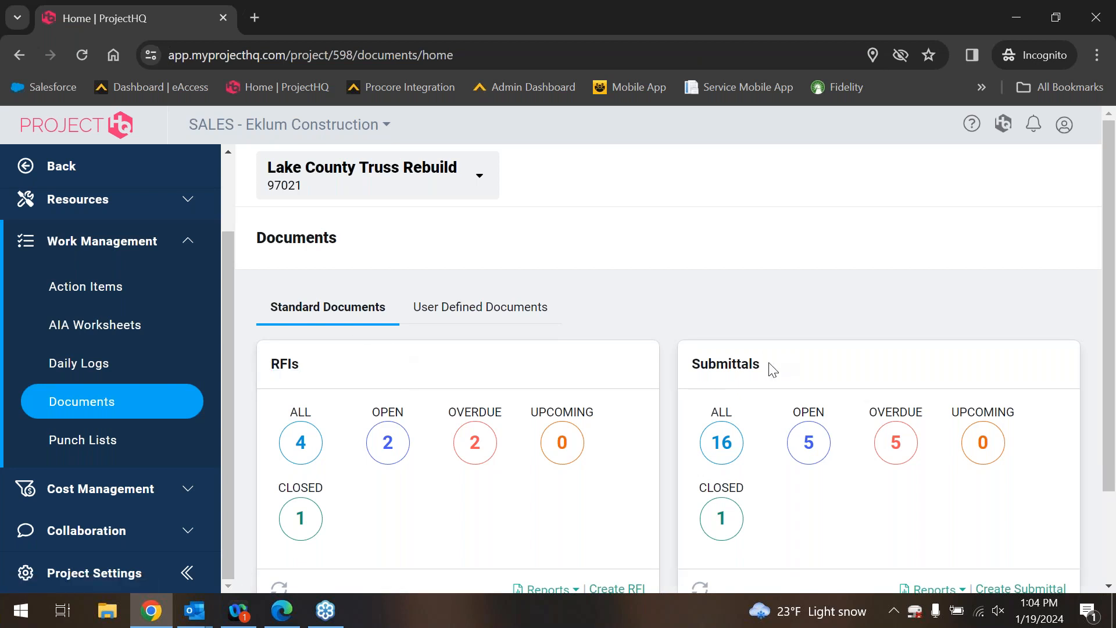
{"action": "left_click", "coordinate": [451, 308]}
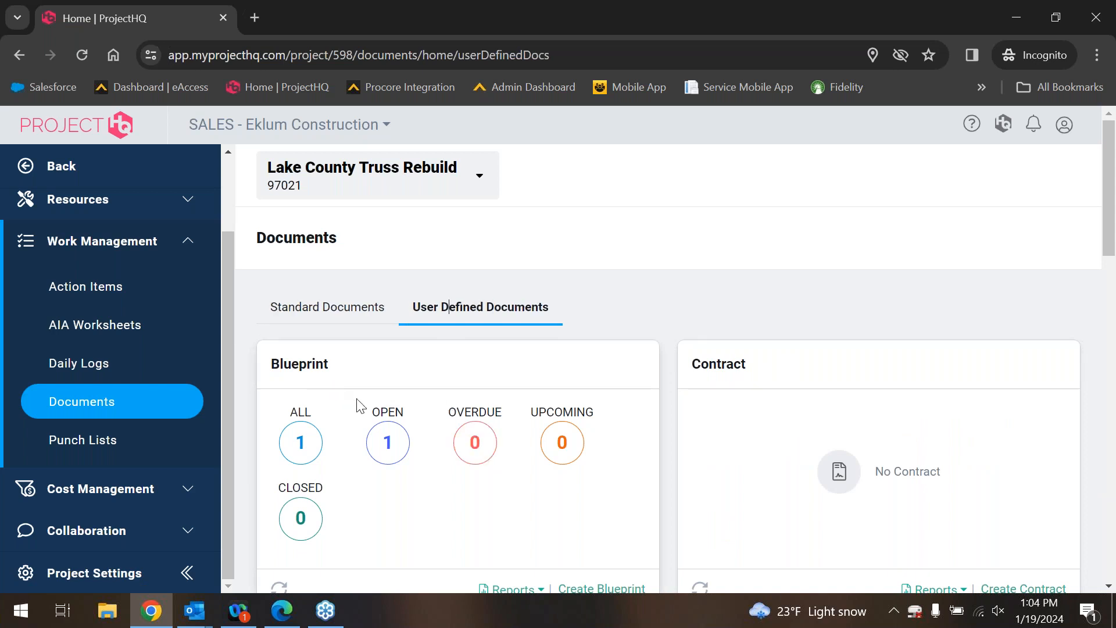
{"action": "left_click", "coordinate": [306, 307]}
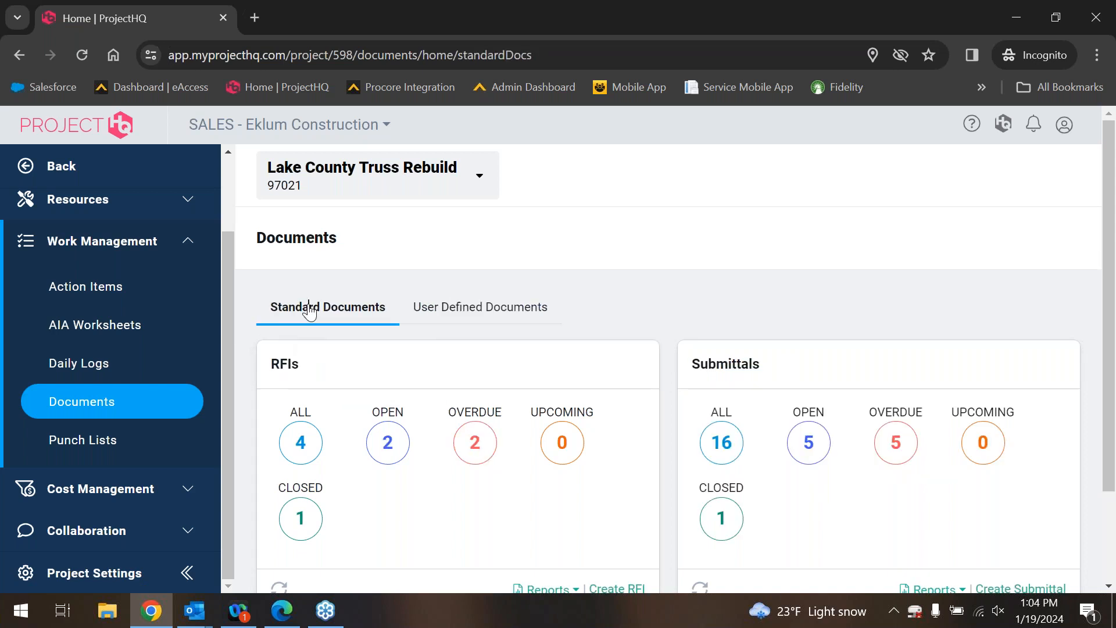
{"action": "left_click", "coordinate": [308, 446]}
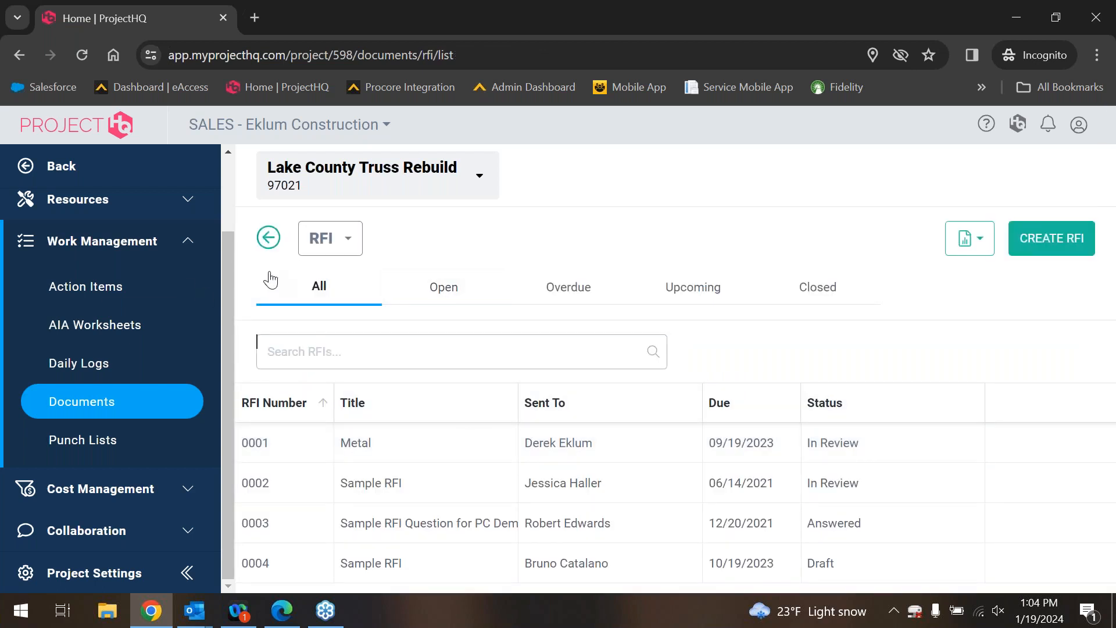
{"action": "left_click", "coordinate": [440, 354]}
{"action": "left_click", "coordinate": [955, 245]}
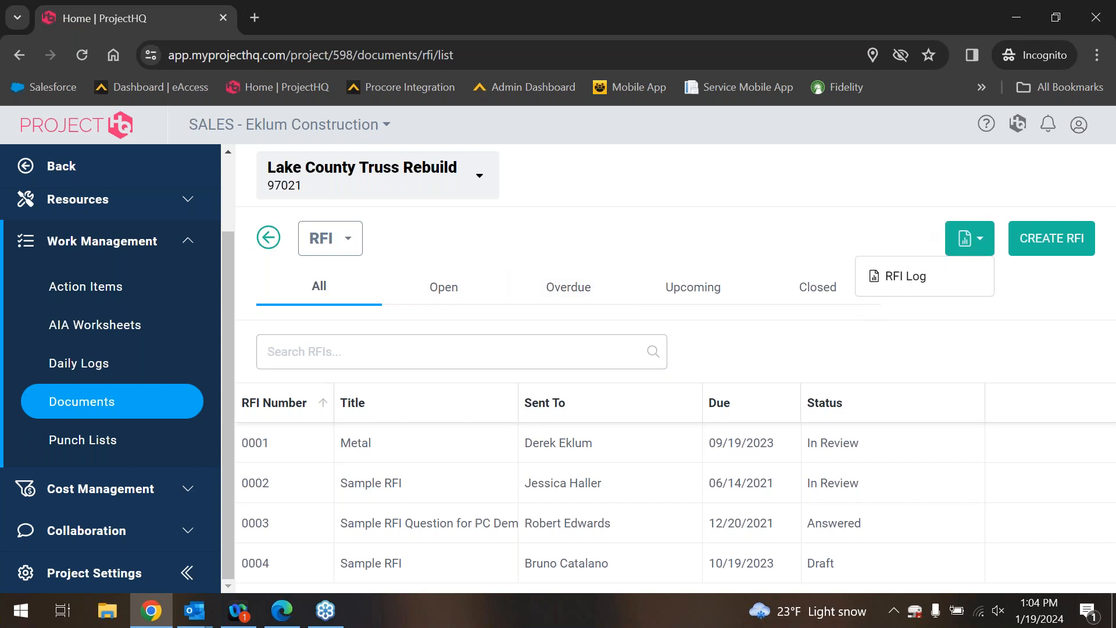
Open RFI 0001 "Metal" and look through its details, correspondence, attachments and mailbox
{"action": "left_click", "coordinate": [343, 446]}
{"action": "left_click", "coordinate": [343, 446]}
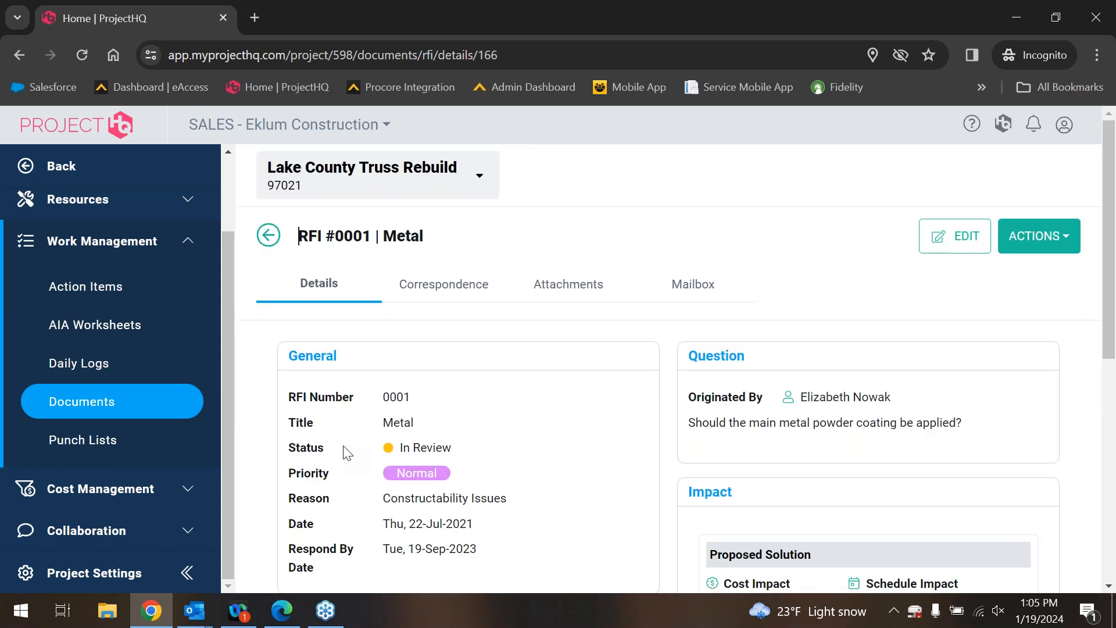
{"action": "left_click", "coordinate": [411, 292]}
{"action": "left_click", "coordinate": [564, 294]}
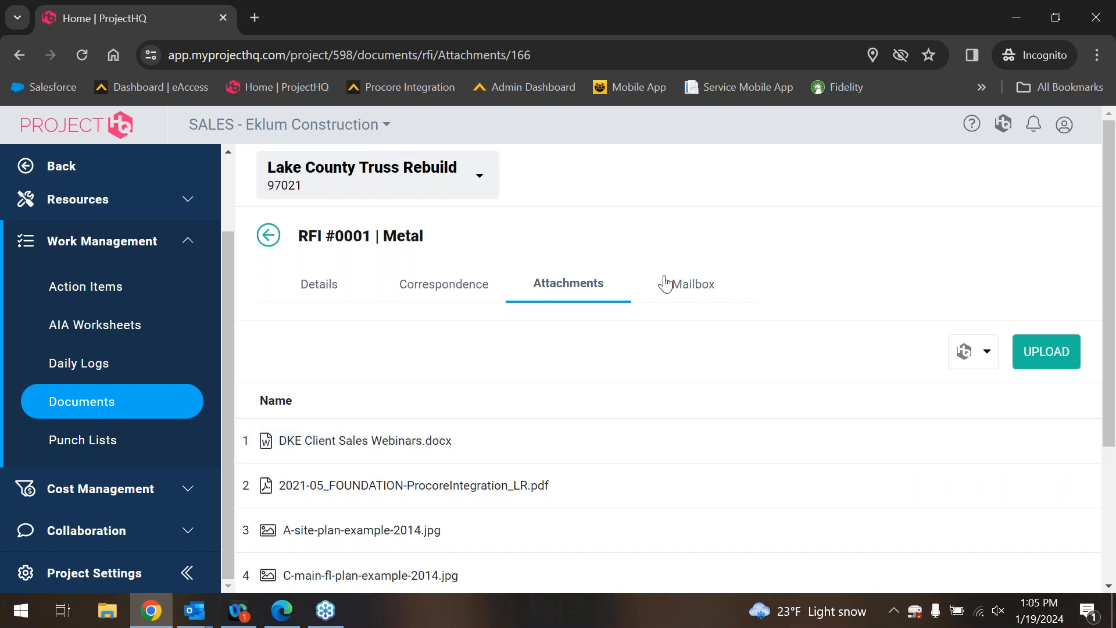
{"action": "left_click", "coordinate": [694, 288]}
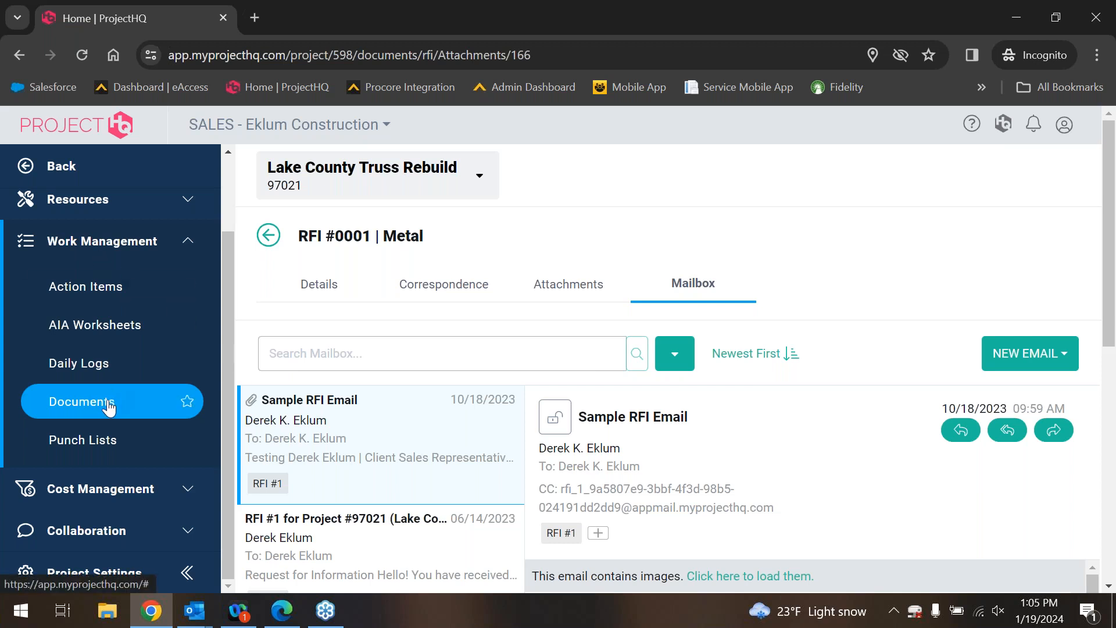
Look through the project's punch lists, change management and committed costs pages
{"action": "left_click", "coordinate": [93, 445]}
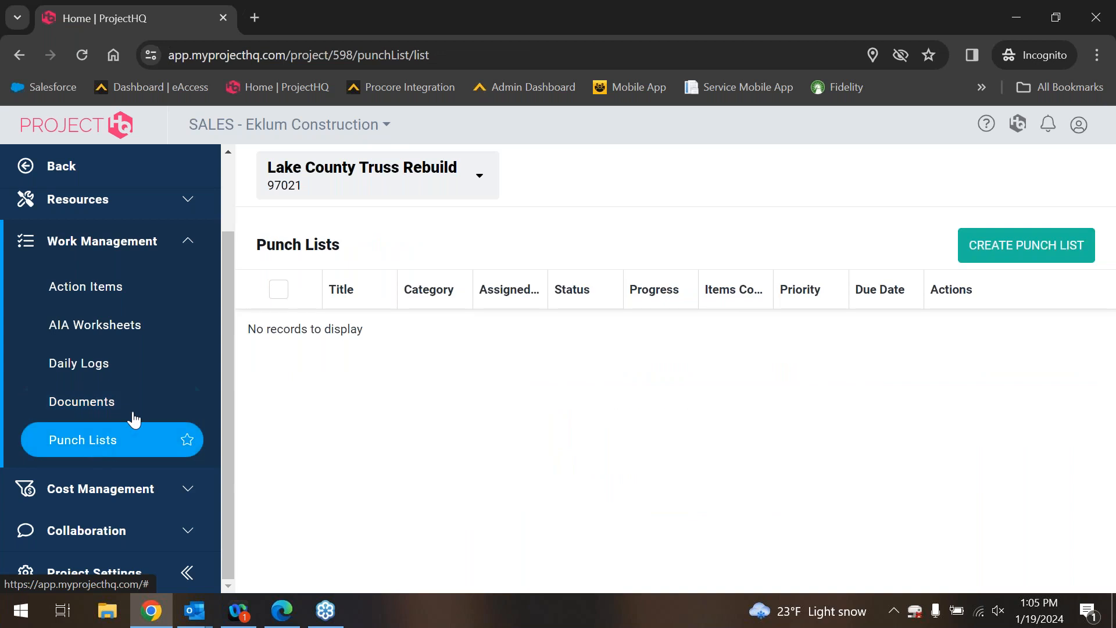
{"action": "left_click", "coordinate": [155, 487]}
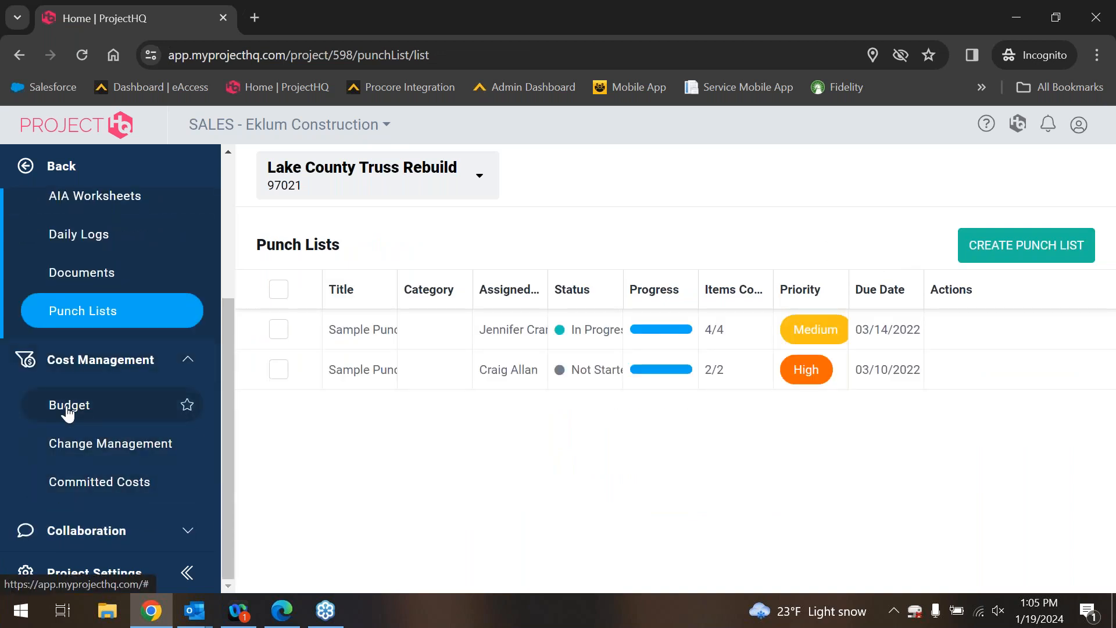
{"action": "left_click", "coordinate": [134, 456]}
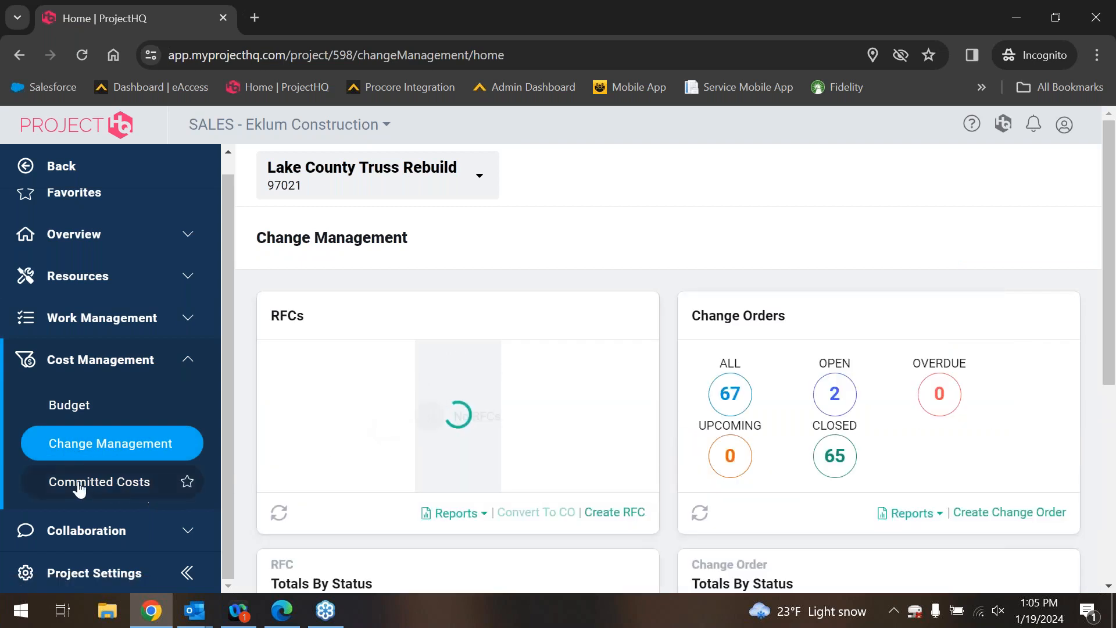
{"action": "left_click", "coordinate": [79, 490]}
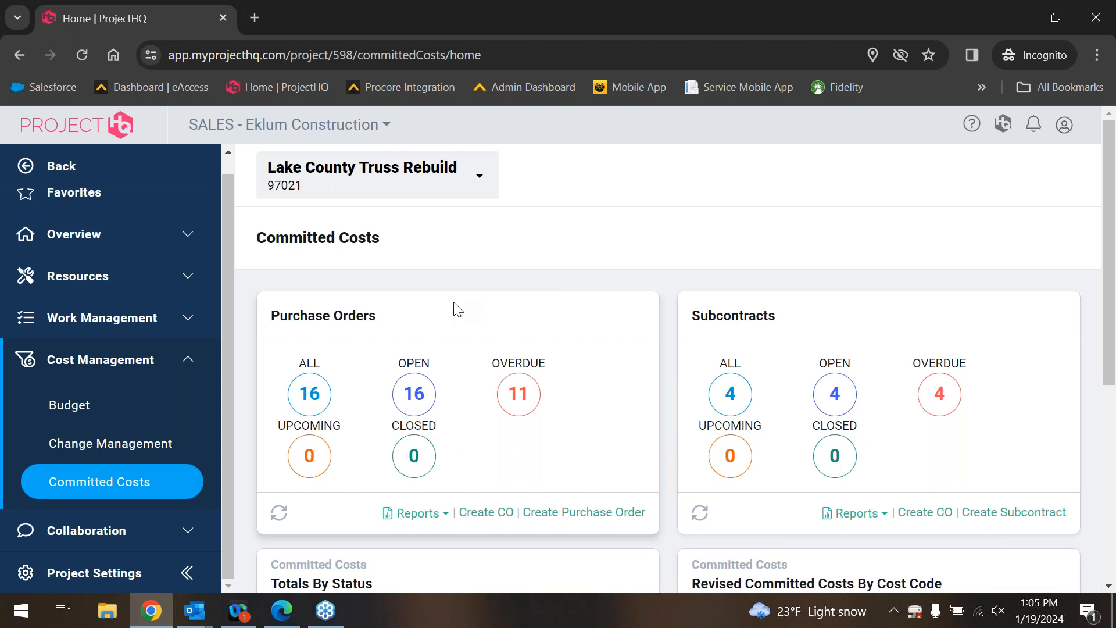
View the resource schedule listing all projects and return to the home overview
{"action": "left_click", "coordinate": [145, 279]}
{"action": "left_click", "coordinate": [93, 324]}
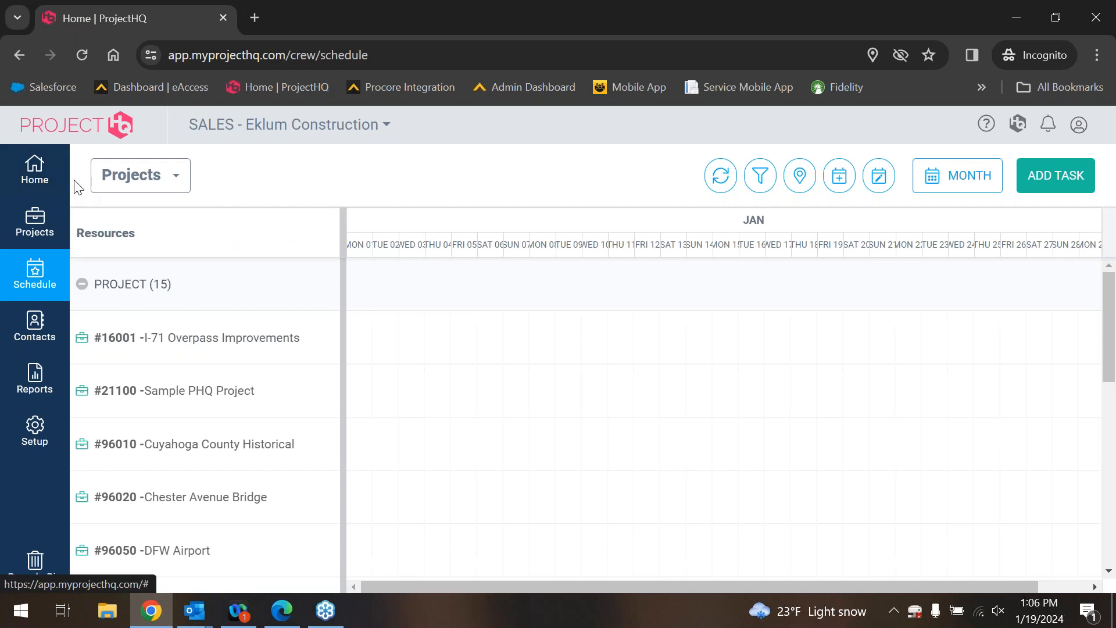
{"action": "left_click", "coordinate": [45, 180]}
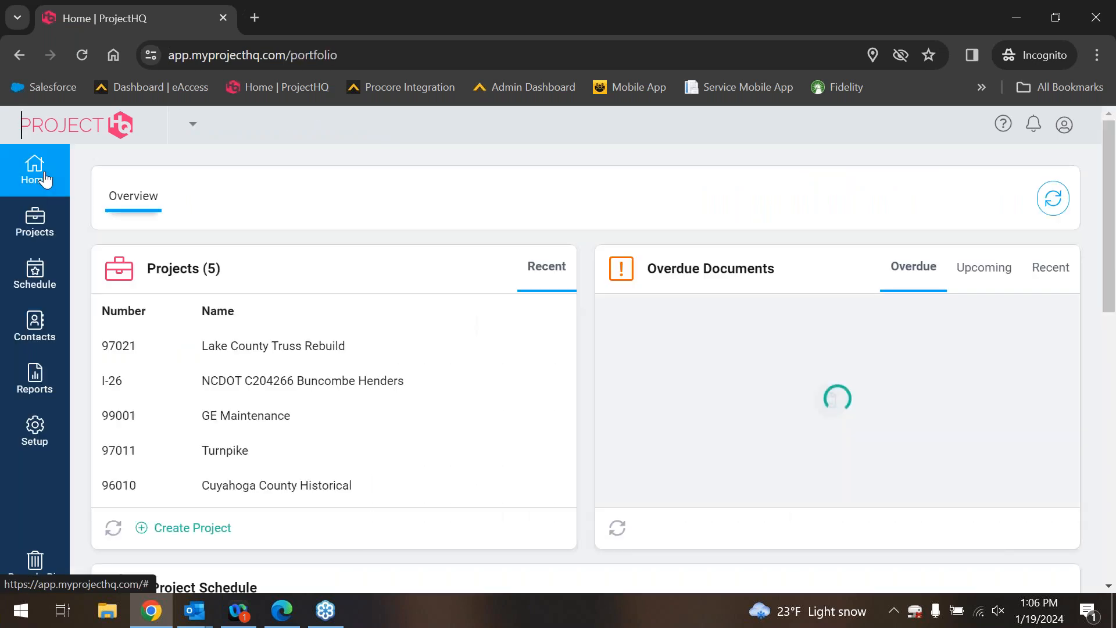
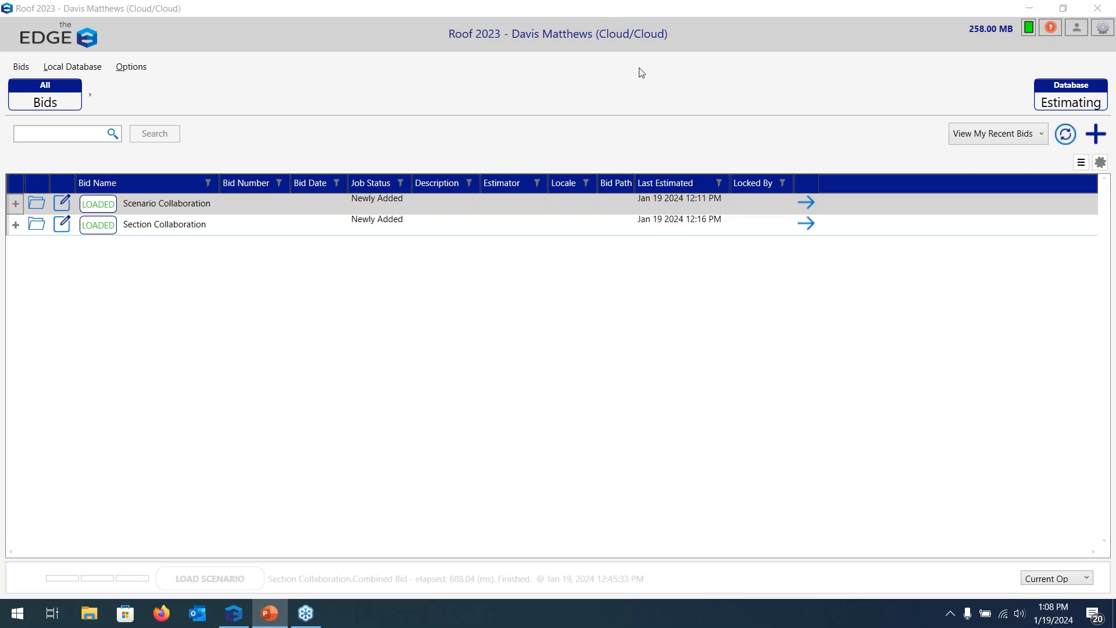
In The EDGE, open the Scenario Collaboration bid's scenarios and add a new scenario named "Sheet Metal"
{"action": "left_click", "coordinate": [808, 203]}
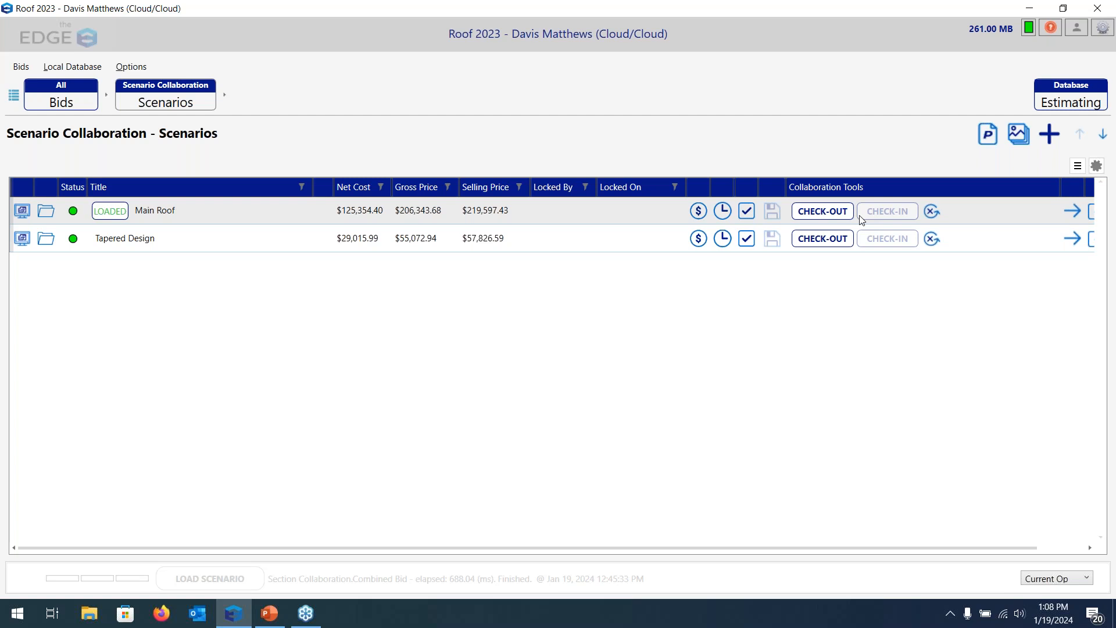
{"action": "left_click", "coordinate": [1047, 137]}
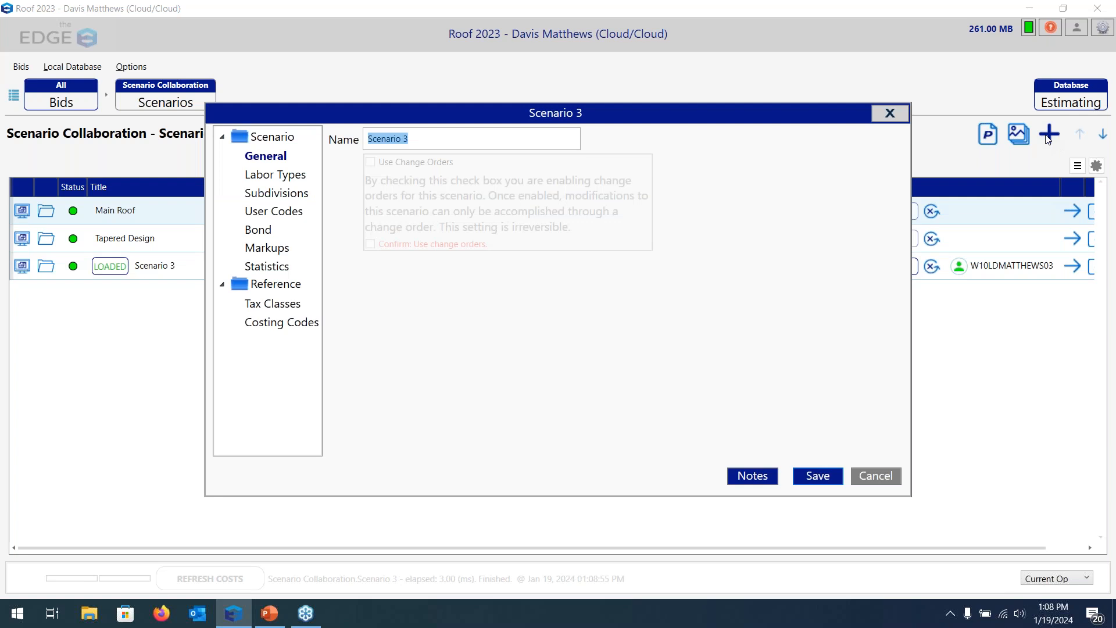
{"action": "type", "text": "Sheet Metal"}
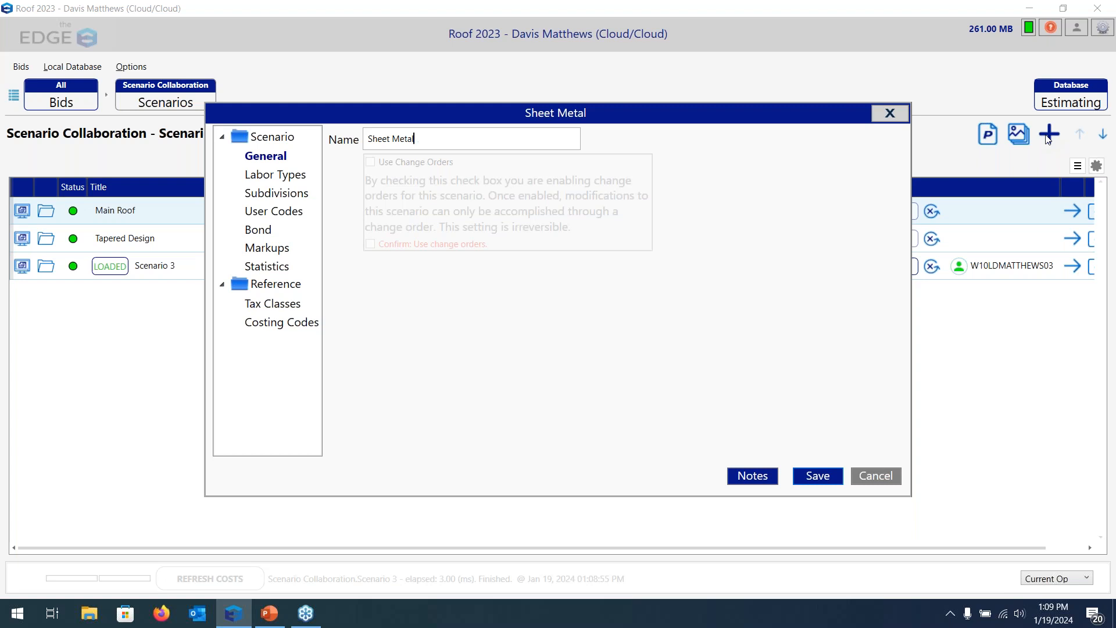
{"action": "left_click", "coordinate": [819, 477]}
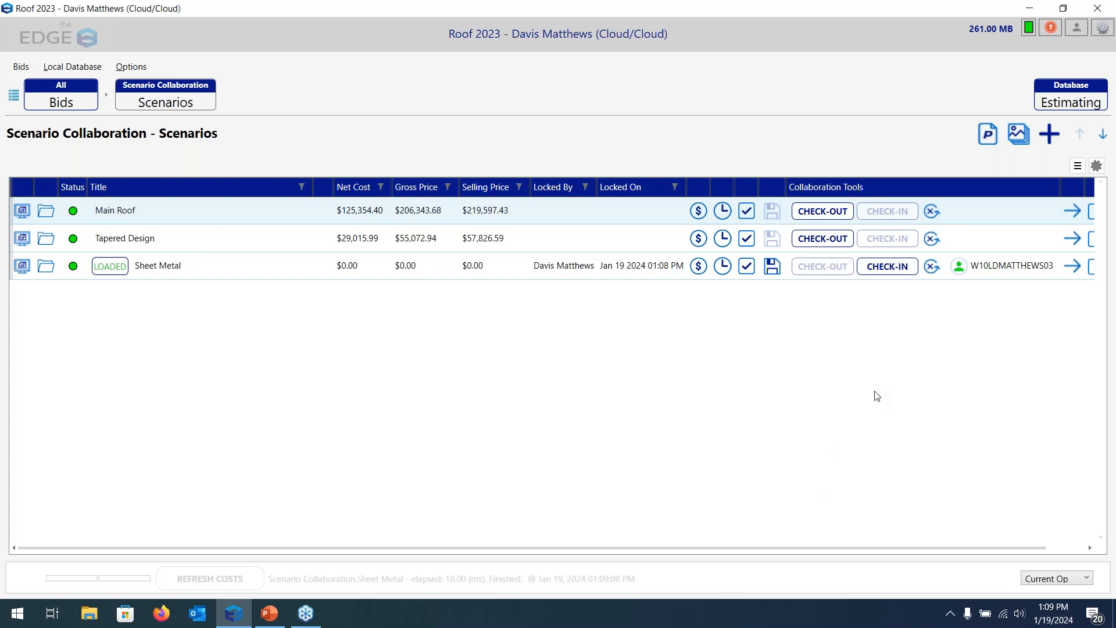
Check in the Sheet Metal scenario
{"action": "left_click", "coordinate": [876, 272]}
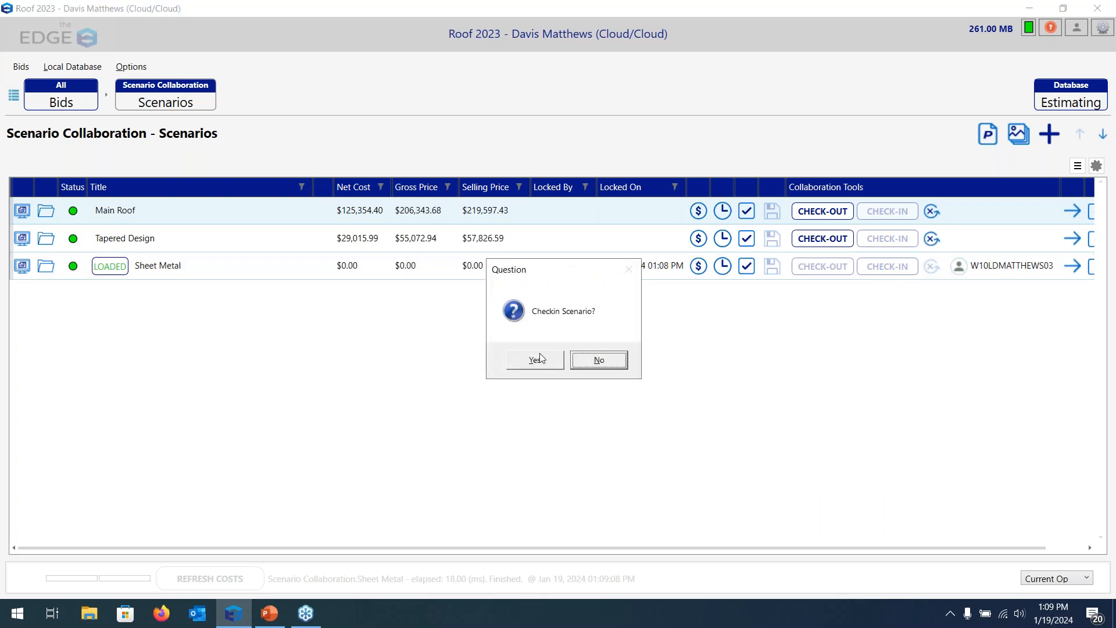
{"action": "left_click", "coordinate": [540, 358]}
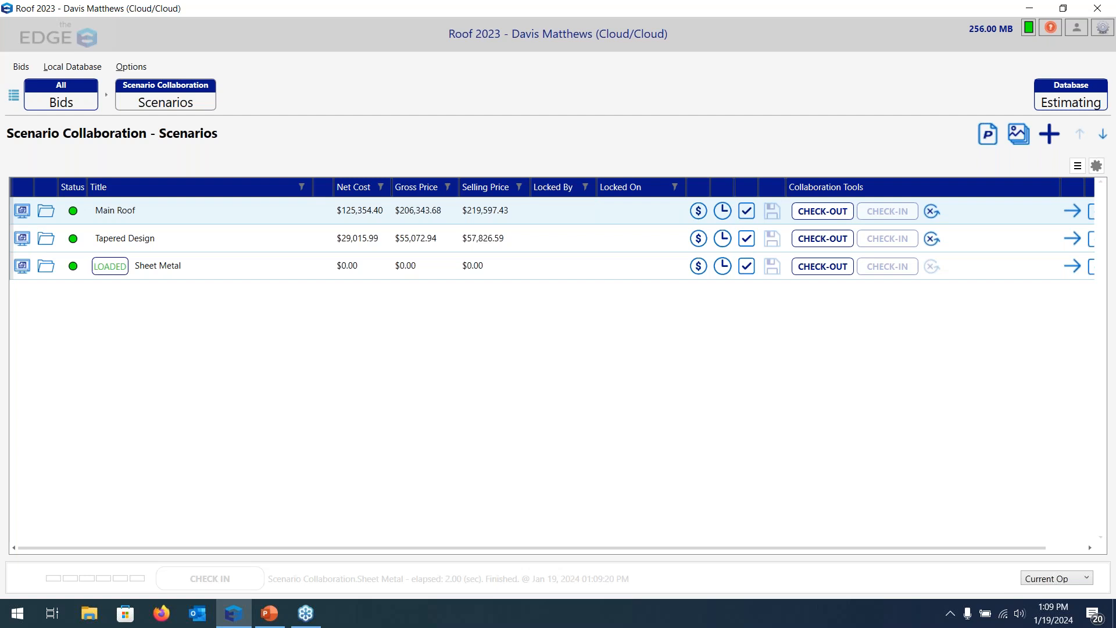
Check out the Main Roof scenario and open the conditions of its Section 1 Main Roof page
{"action": "key", "text": "alt+Tab"}
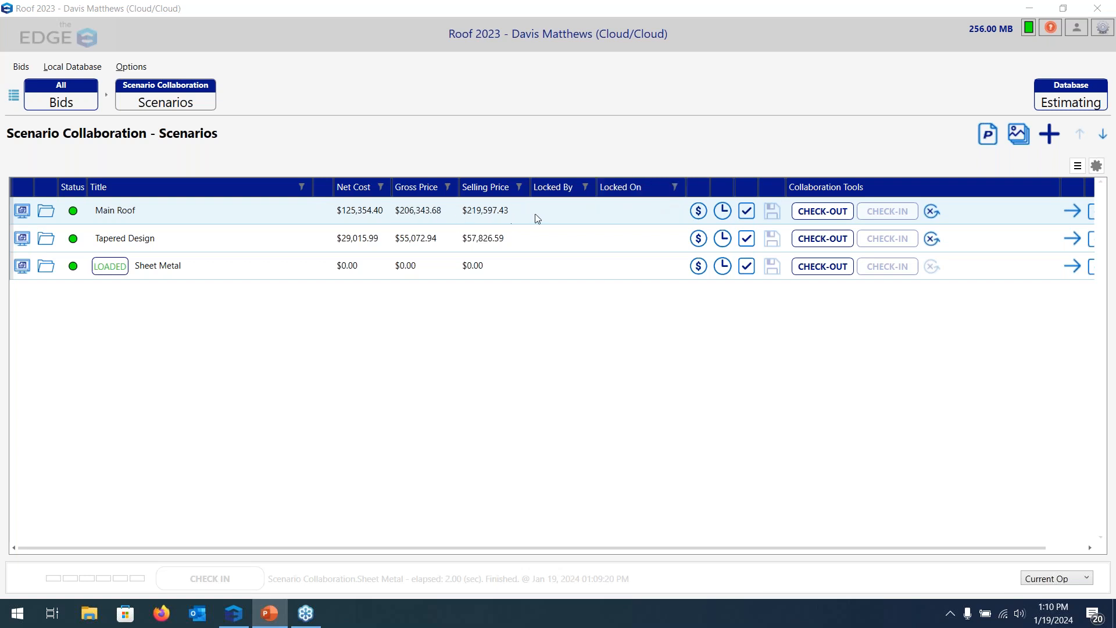
{"action": "left_click", "coordinate": [822, 211]}
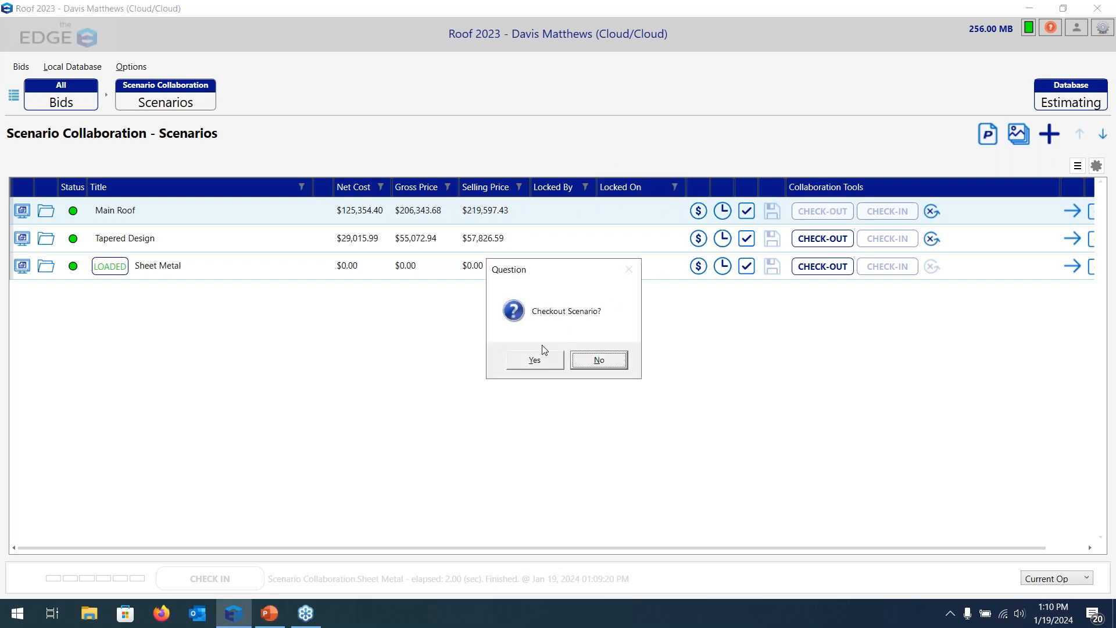
{"action": "left_click", "coordinate": [535, 361]}
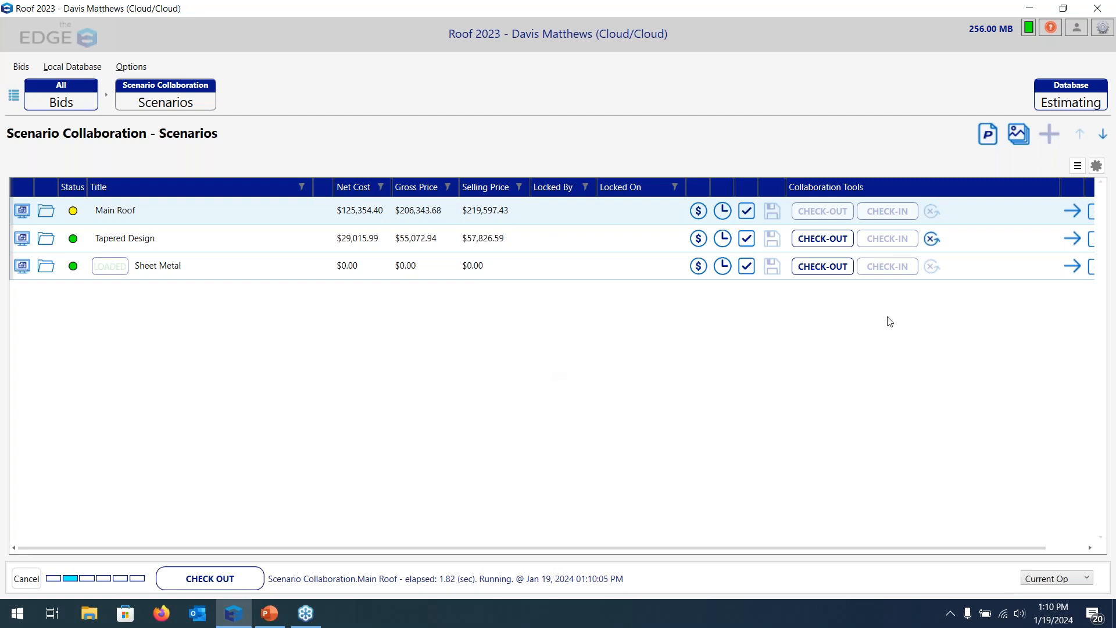
{"action": "left_click", "coordinate": [1073, 210]}
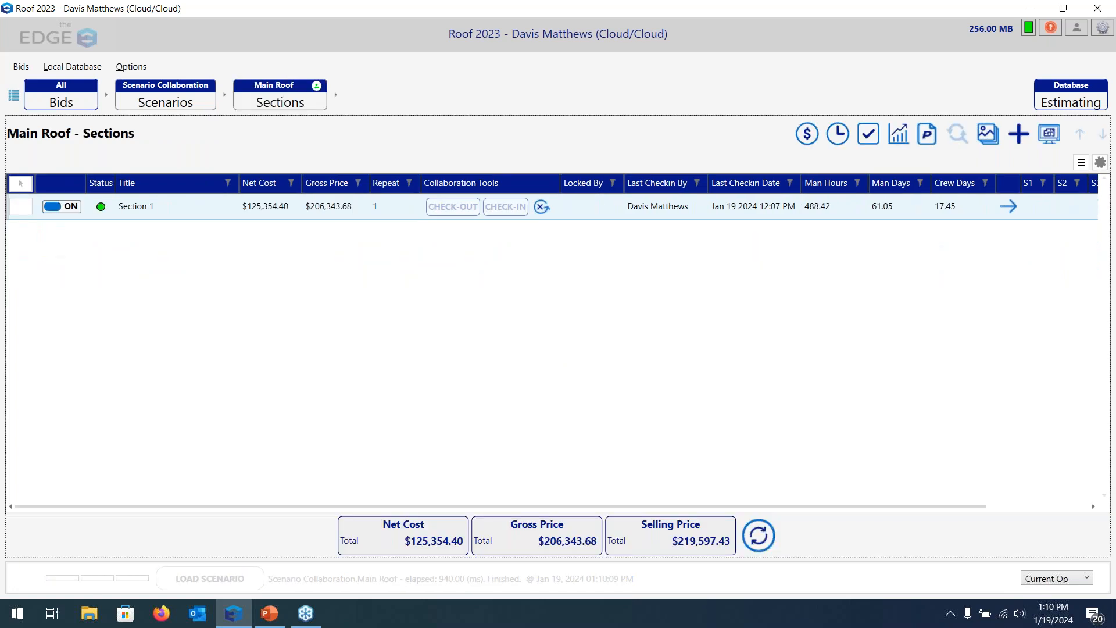
{"action": "left_click", "coordinate": [1009, 216]}
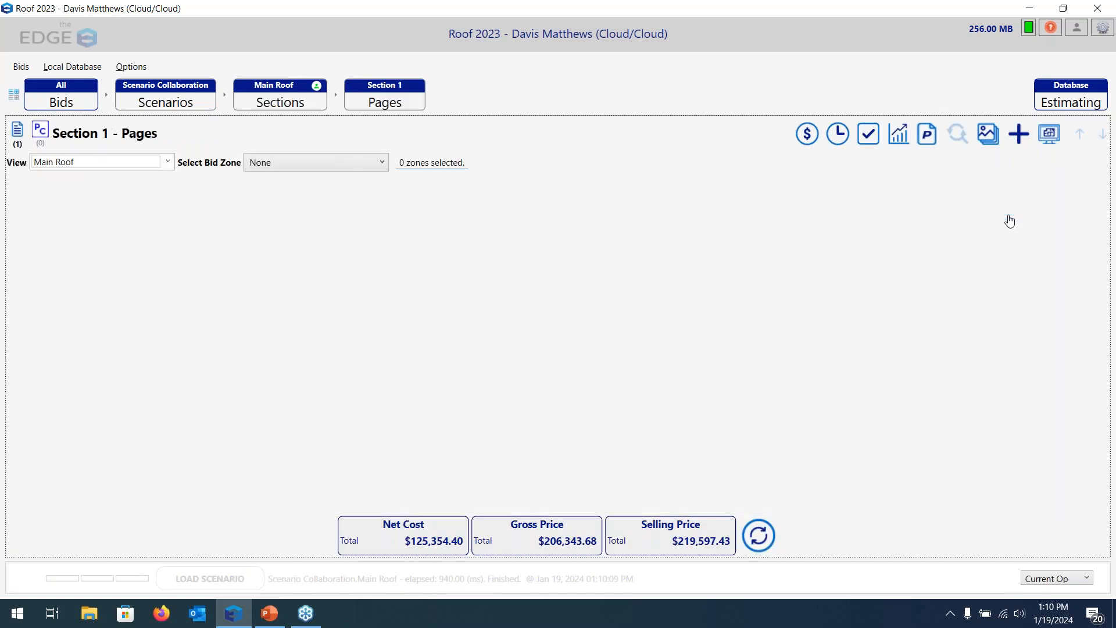
{"action": "left_click", "coordinate": [1083, 230]}
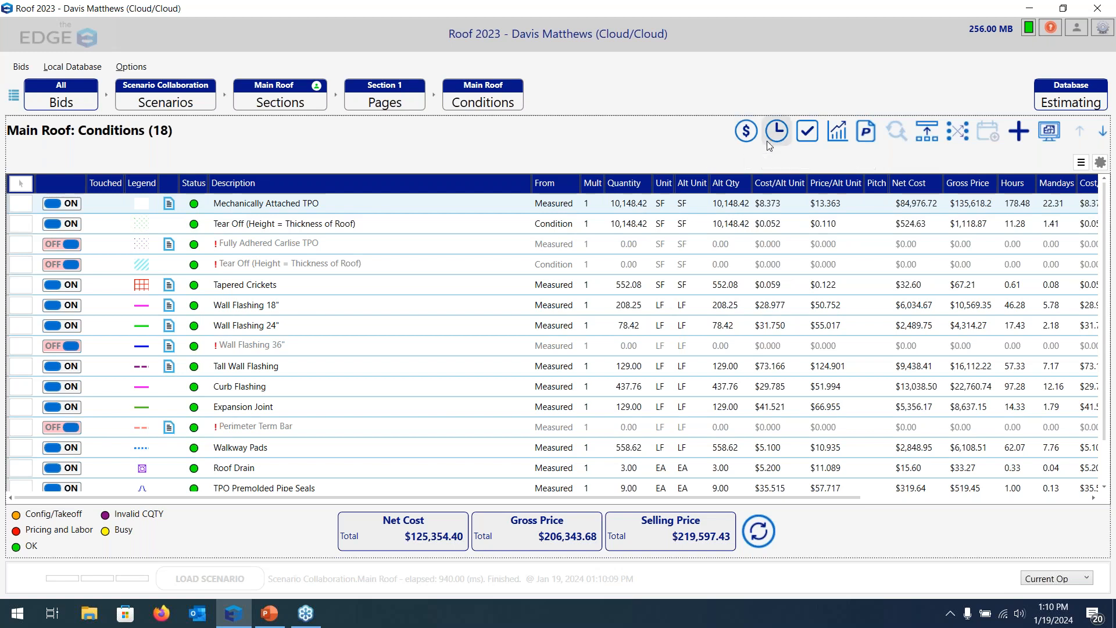
In the Main Roof scenario's pricing recap, set the labor Burden markup to 60 percent and save it
{"action": "left_click", "coordinate": [807, 136]}
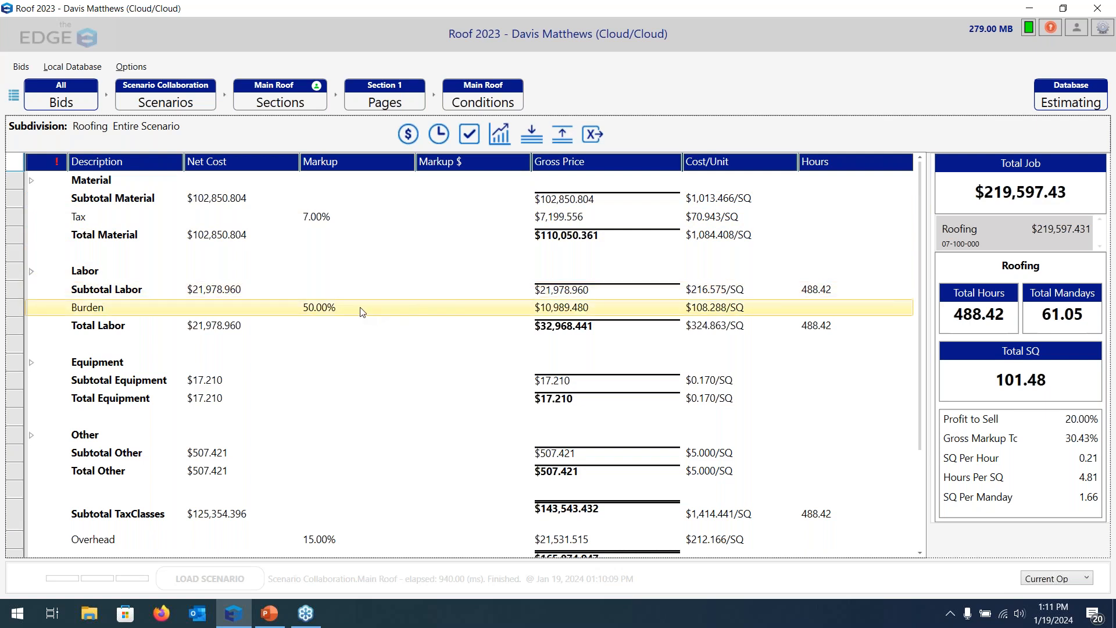
{"action": "double_click", "coordinate": [329, 309]}
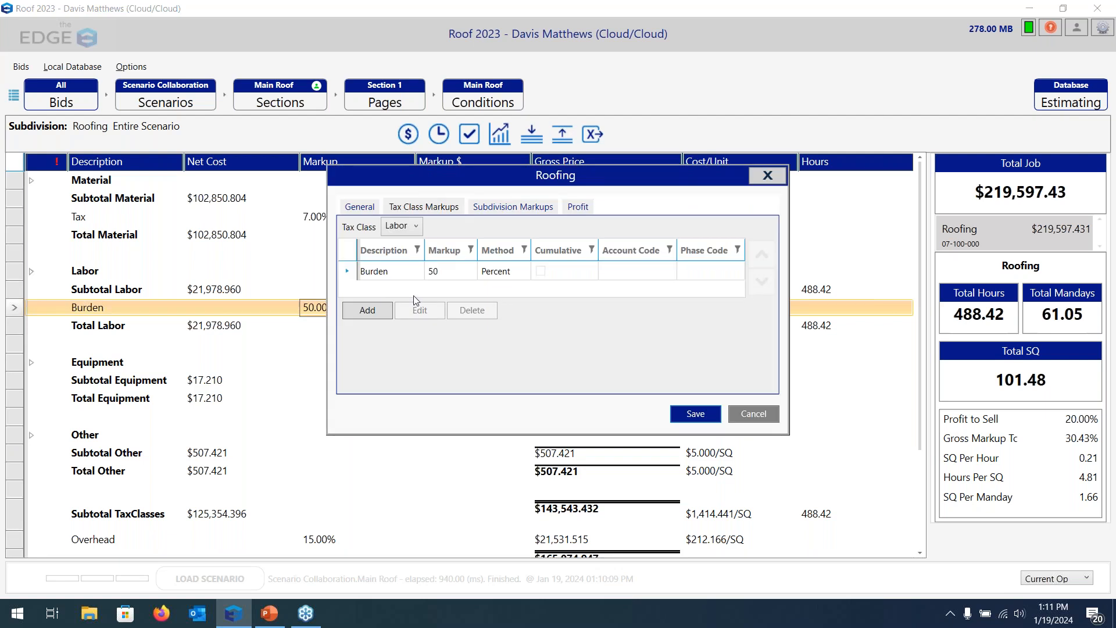
{"action": "double_click", "coordinate": [440, 272]}
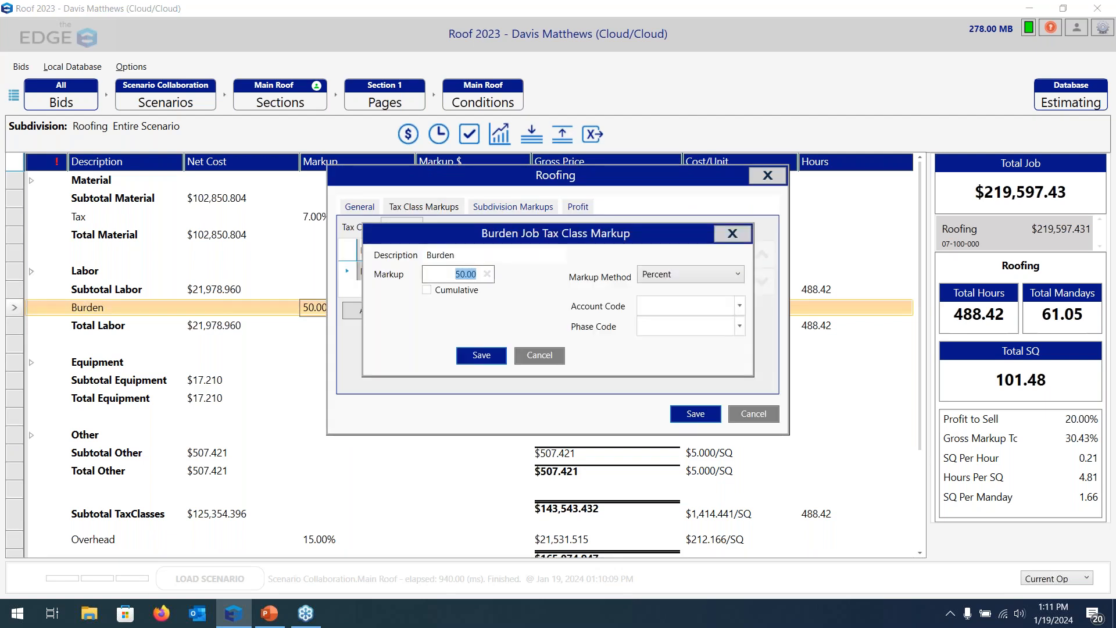
{"action": "type", "text": "60.00"}
{"action": "left_click", "coordinate": [481, 354]}
{"action": "left_click", "coordinate": [677, 416]}
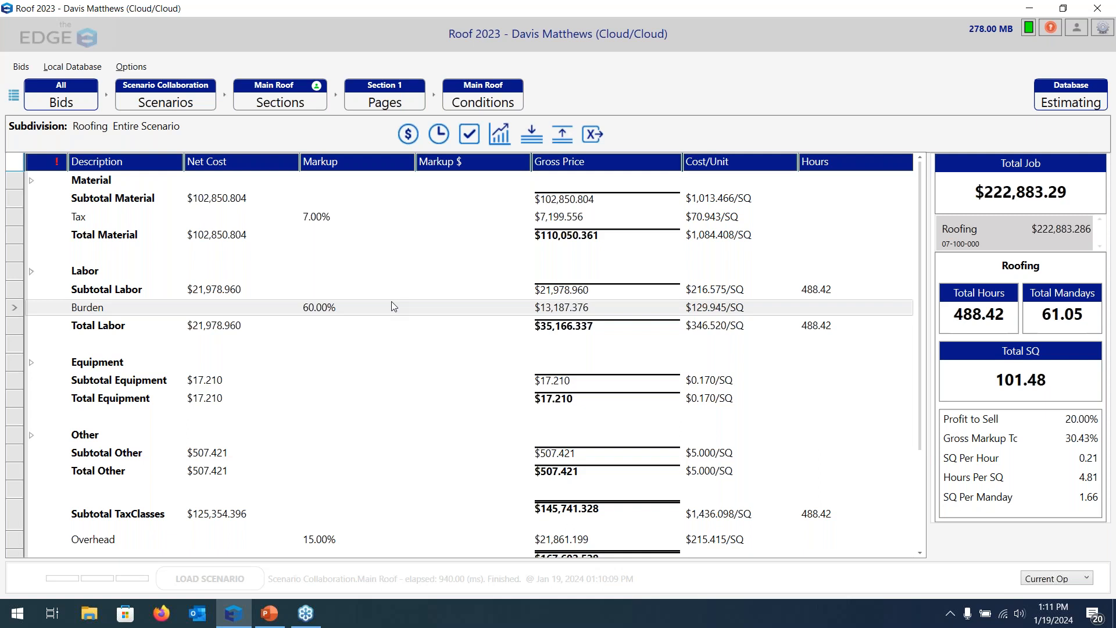
Run the Scenario Summary report, review the prices of the checked-in scenarios, and close the reports
{"action": "left_click", "coordinate": [499, 140]}
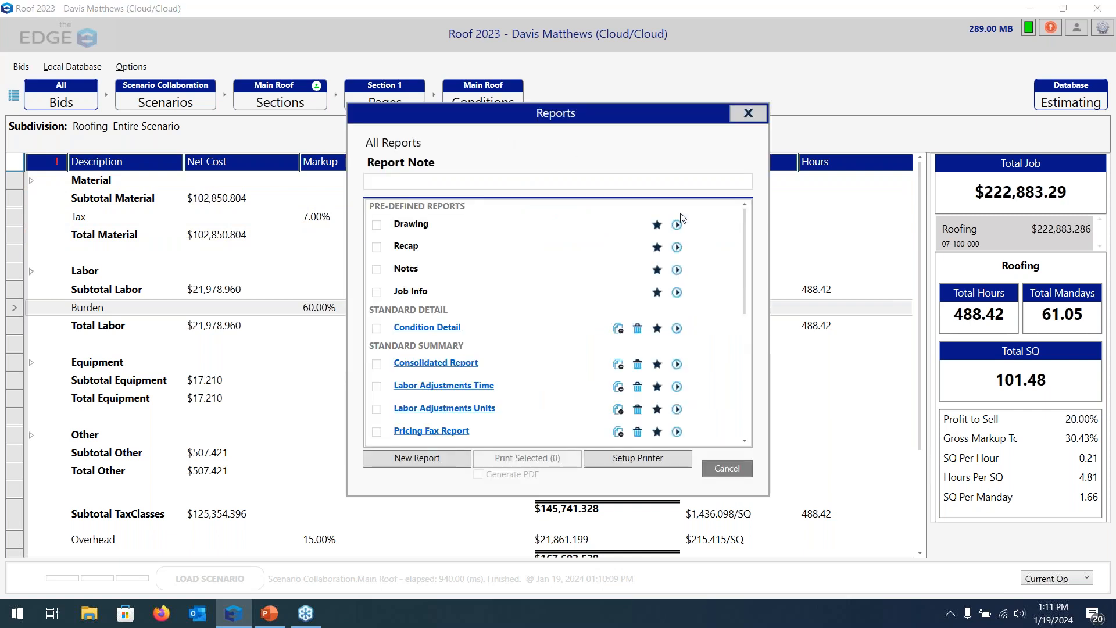
{"action": "left_click_drag", "start_coordinate": [746, 230], "coordinate": [746, 401]}
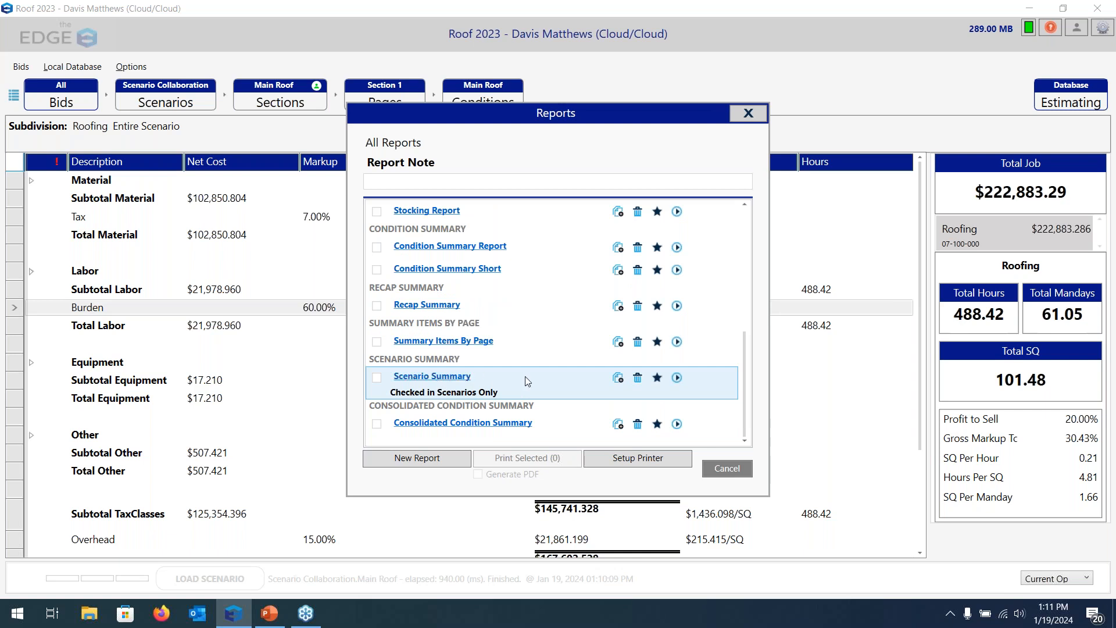
{"action": "left_click", "coordinate": [677, 379]}
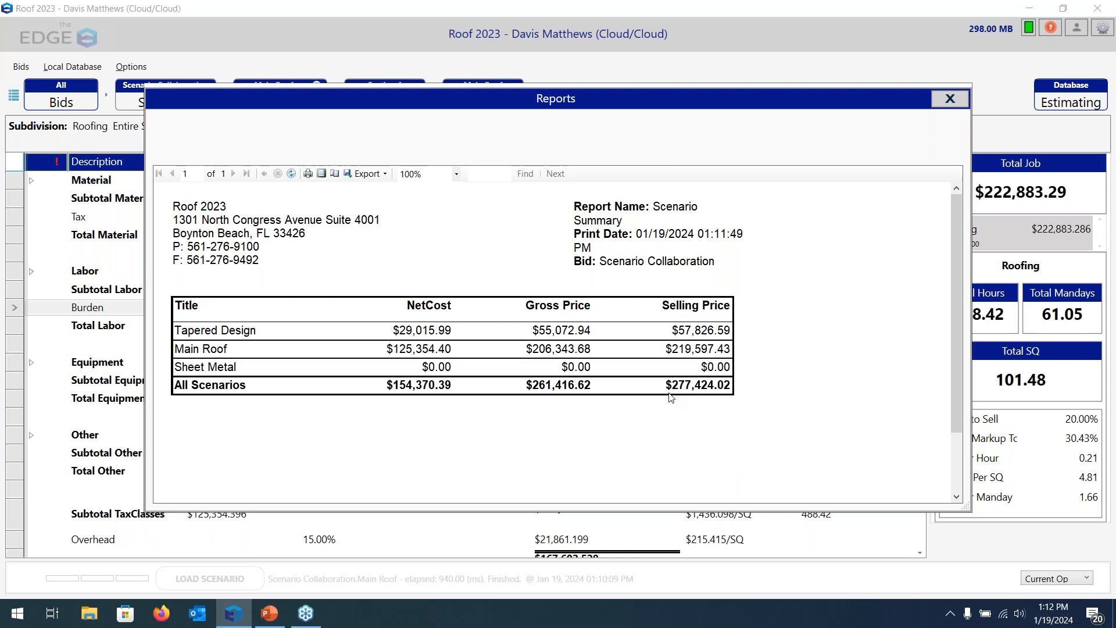
{"action": "left_click", "coordinate": [947, 99]}
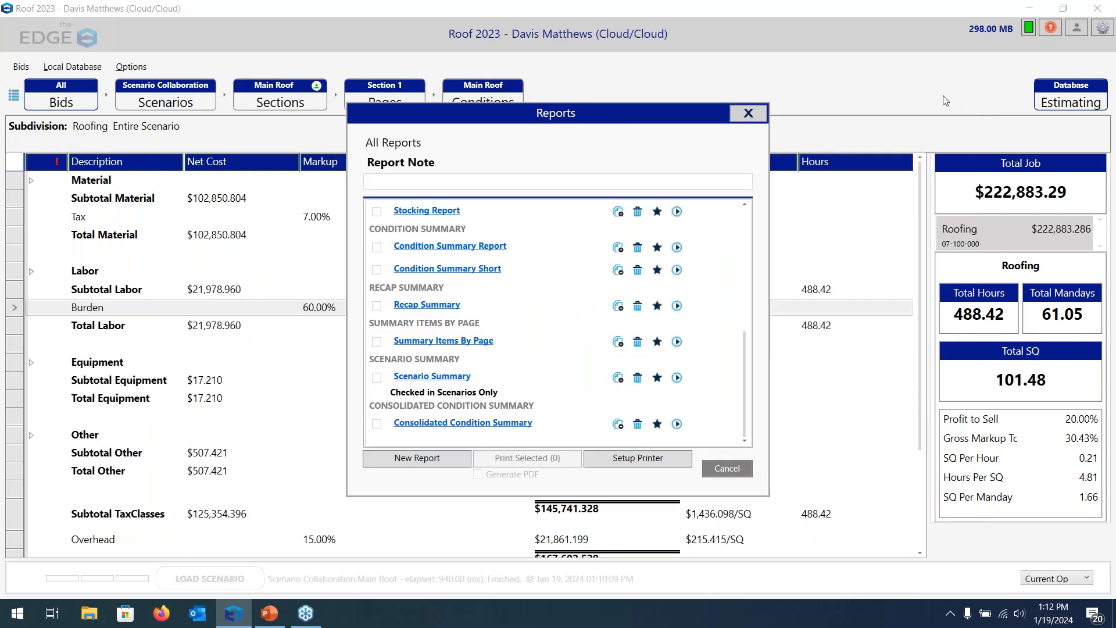
{"action": "left_click", "coordinate": [749, 113]}
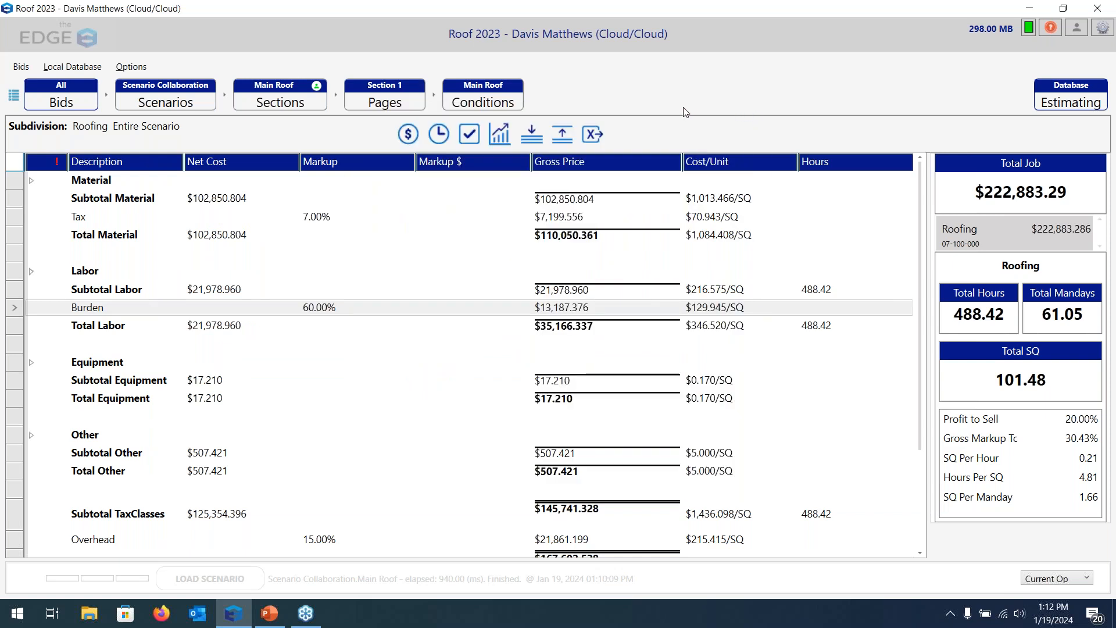
Return to the Main Roof scenario's sections and copy Section 1
{"action": "left_click", "coordinate": [306, 101]}
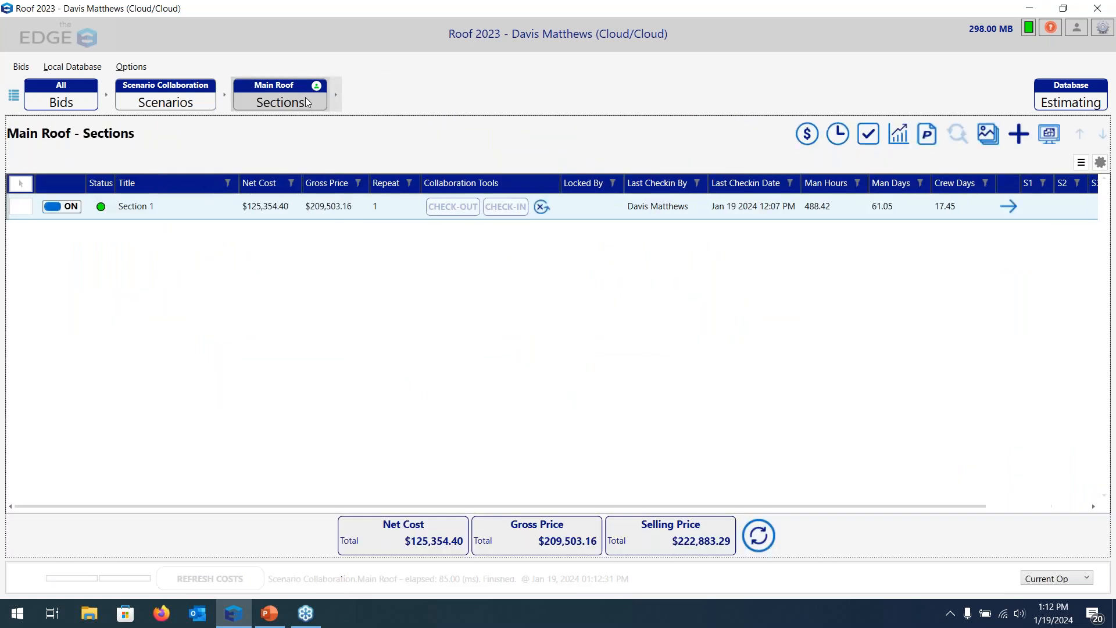
{"action": "left_click", "coordinate": [24, 206]}
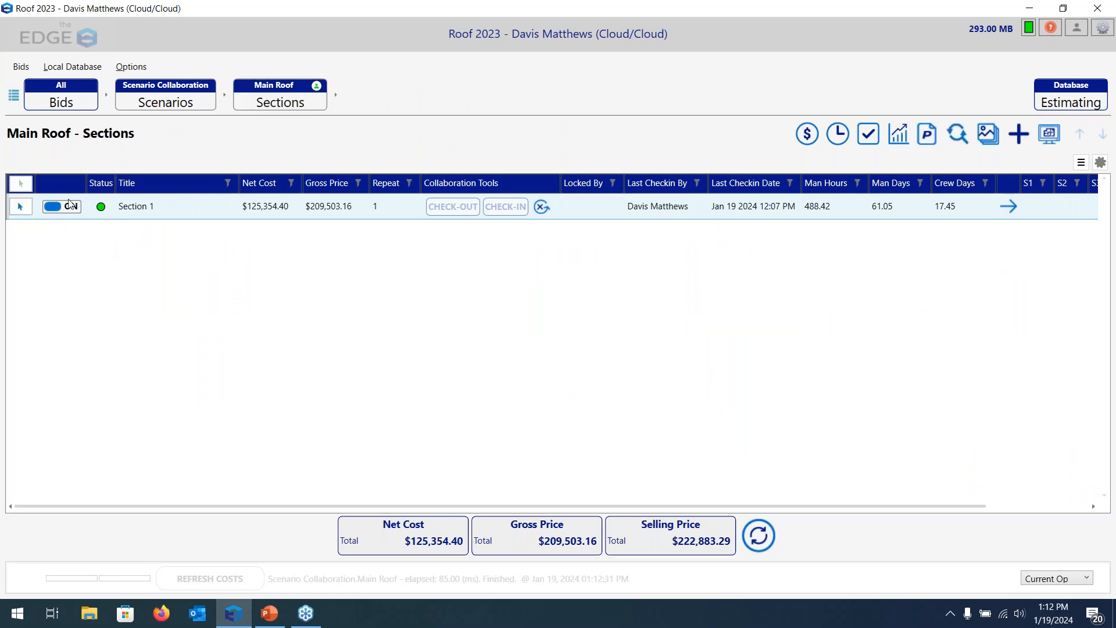
{"action": "right_click", "coordinate": [138, 211]}
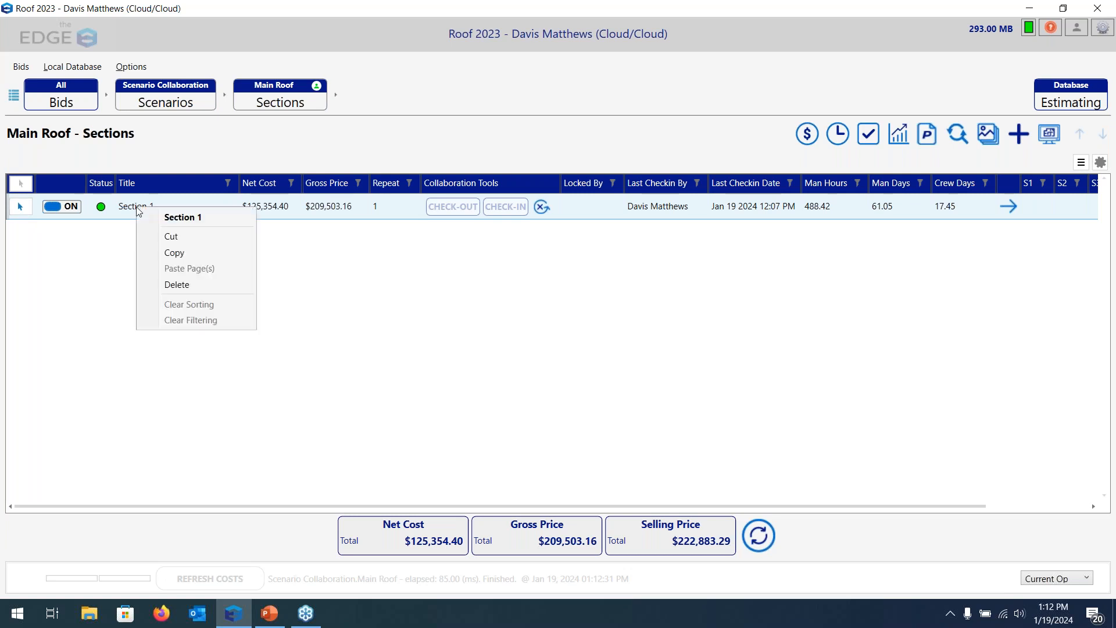
{"action": "left_click", "coordinate": [214, 254]}
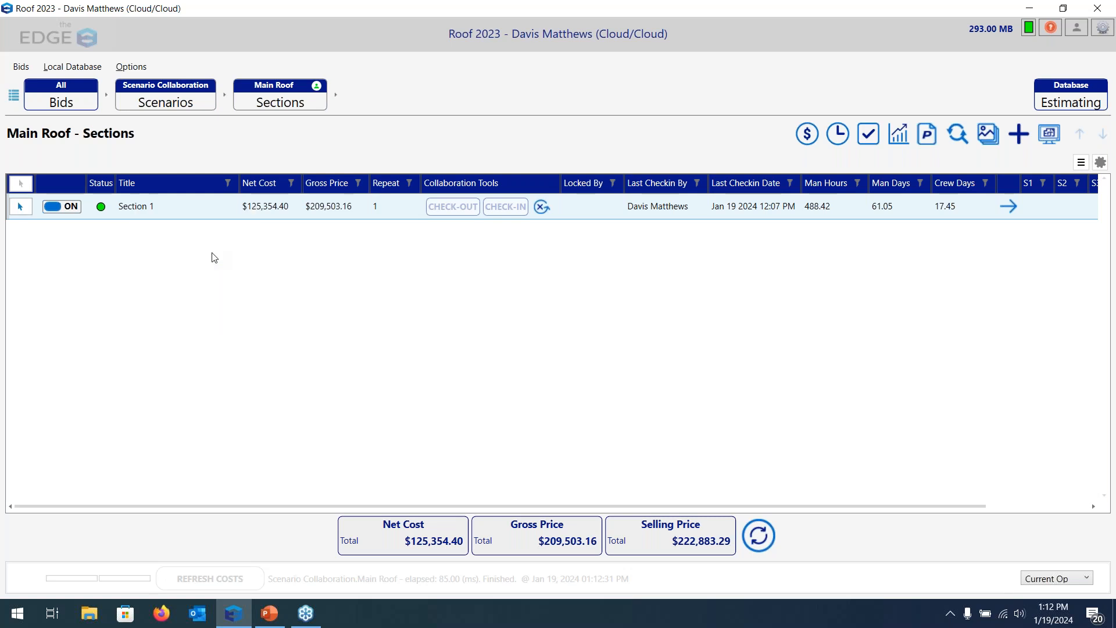
Return to the bid's scenarios and check in the Main Roof scenario
{"action": "left_click", "coordinate": [192, 106]}
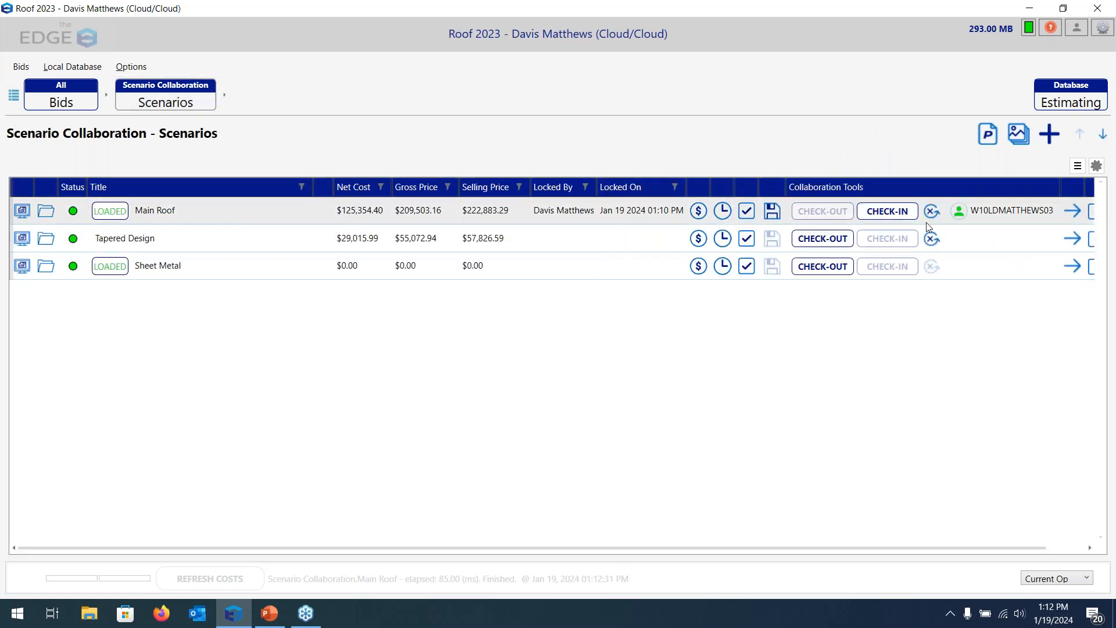
{"action": "left_click", "coordinate": [888, 211]}
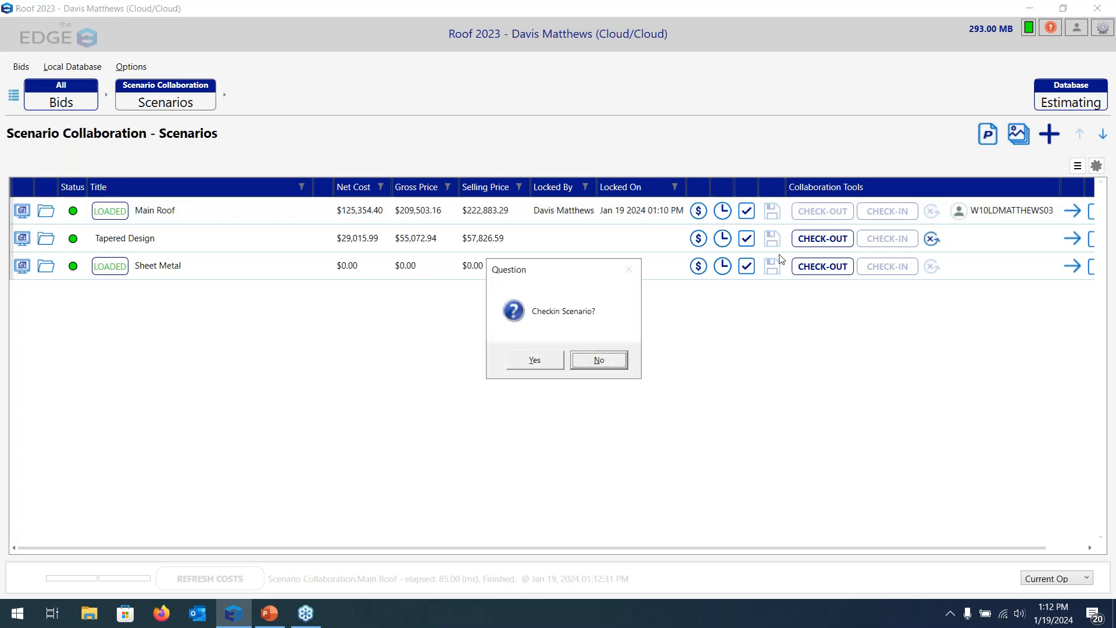
{"action": "left_click", "coordinate": [535, 360]}
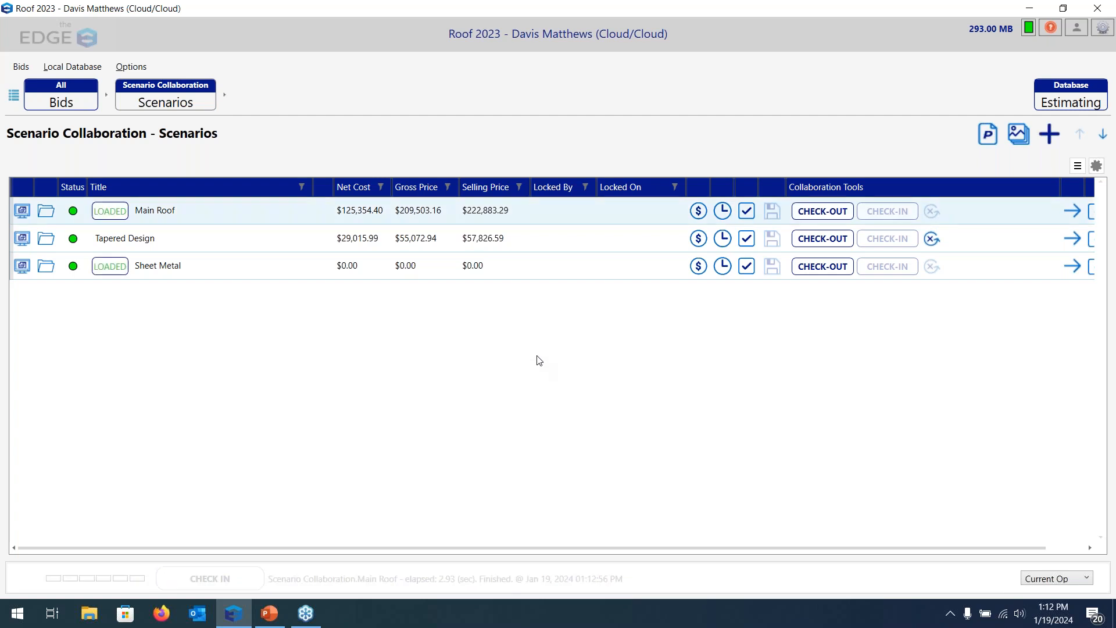
Check out the Tapered Design scenario
{"action": "right_click", "coordinate": [440, 243]}
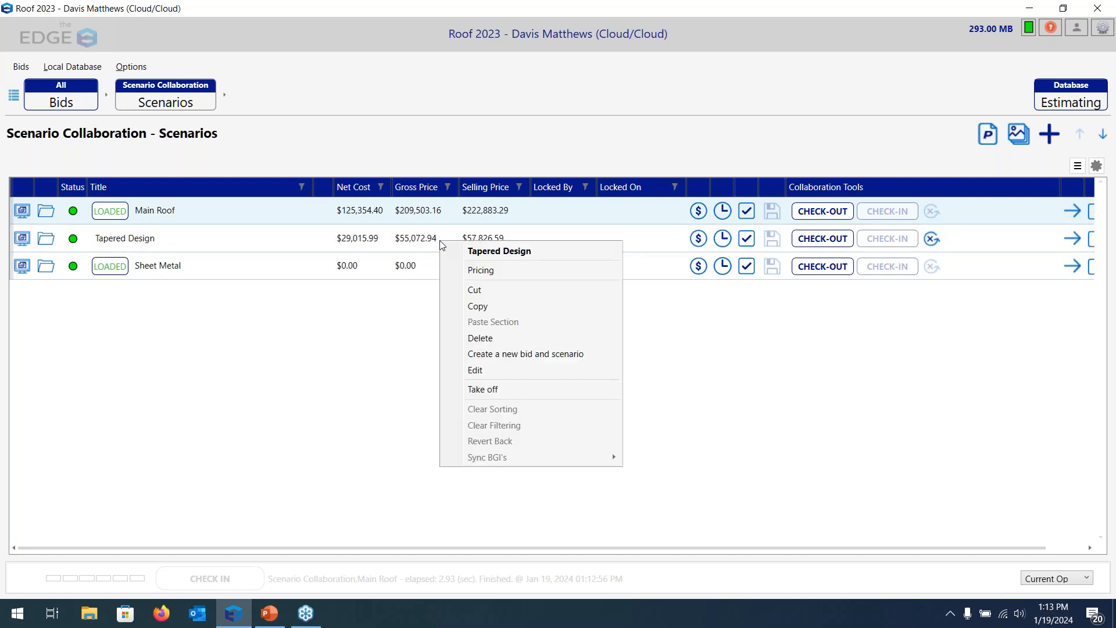
{"action": "left_click", "coordinate": [824, 244]}
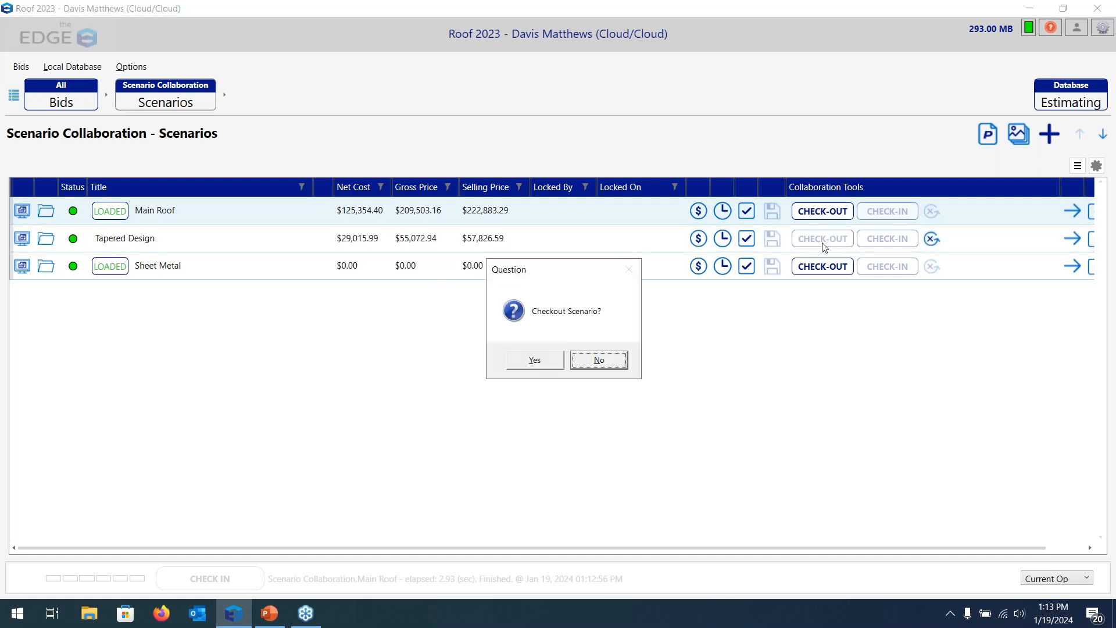
{"action": "left_click", "coordinate": [525, 363]}
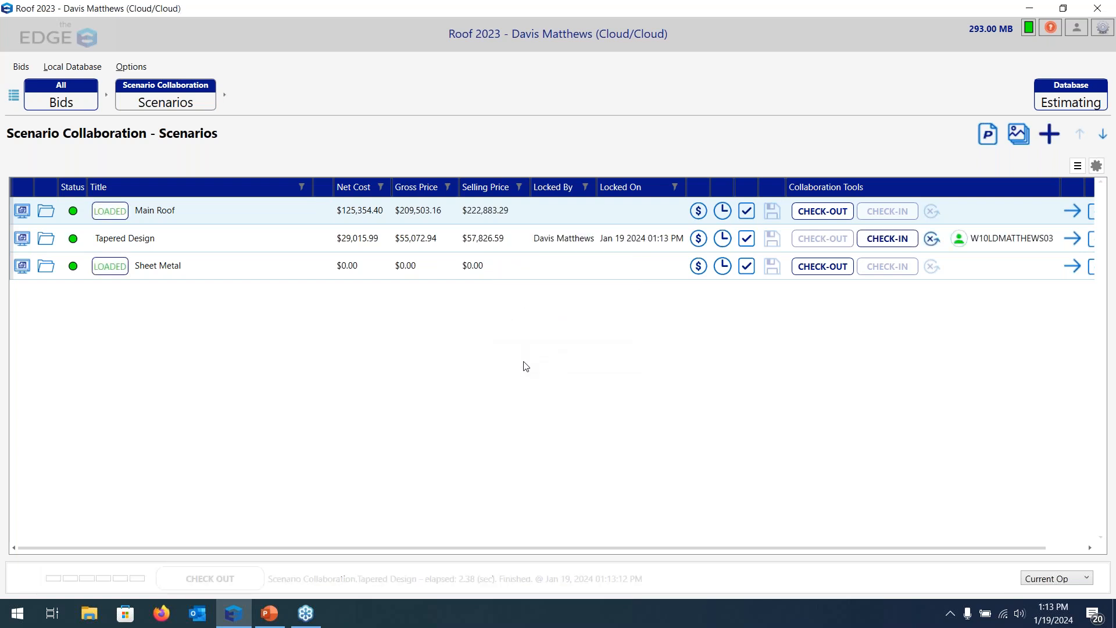
Paste the copied section into the Tapered Design scenario with its quantities, details and multipliers, titling it "Main Roof"
{"action": "right_click", "coordinate": [593, 238]}
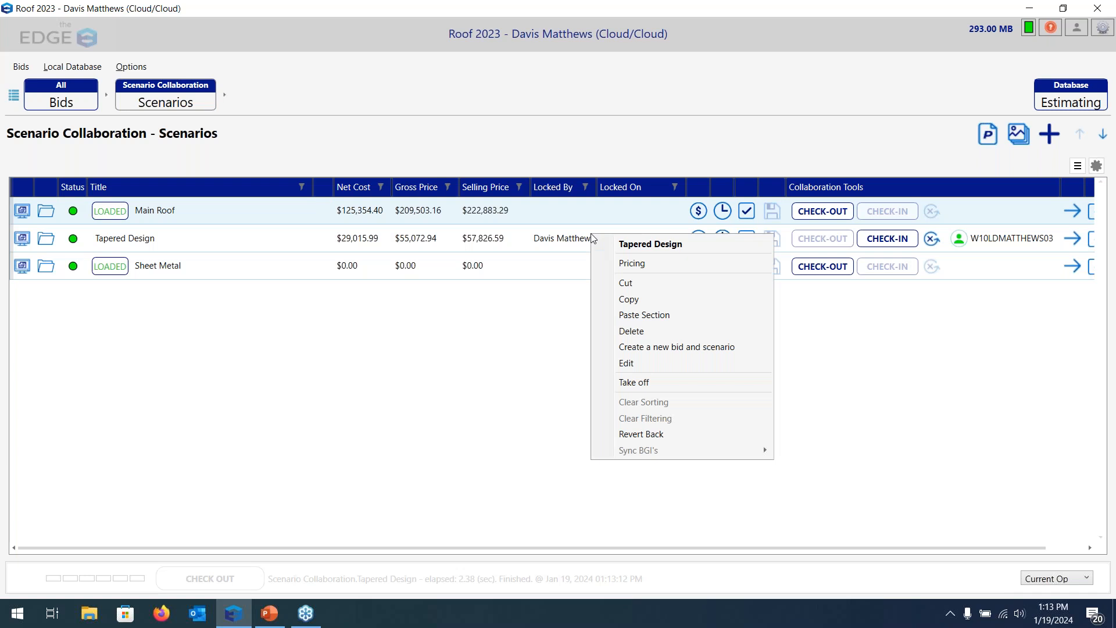
{"action": "left_click", "coordinate": [697, 317]}
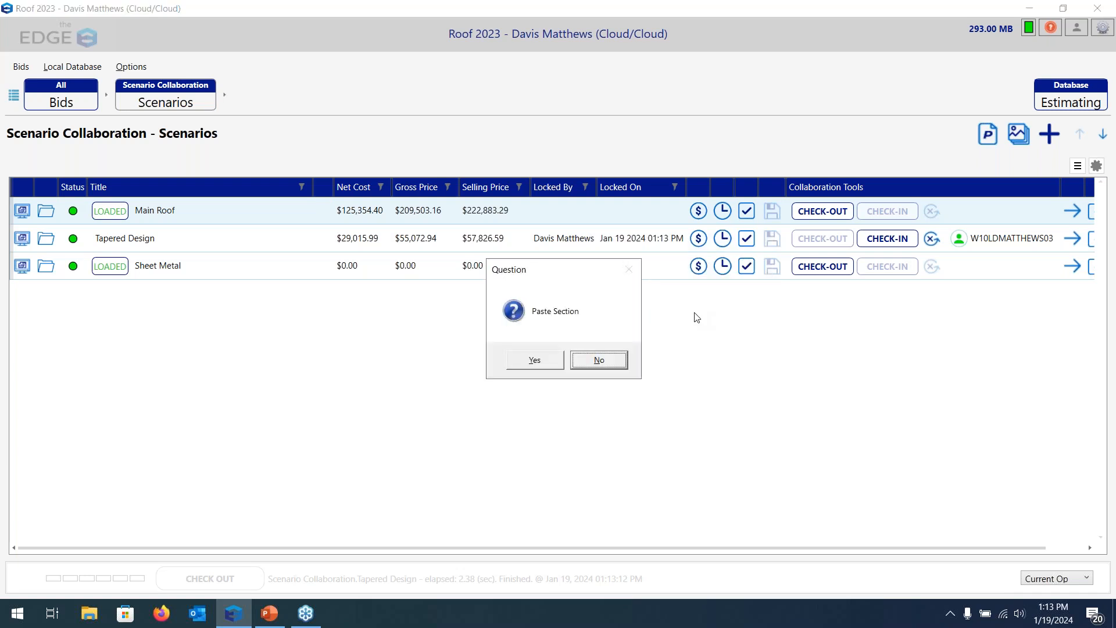
{"action": "left_click", "coordinate": [535, 360]}
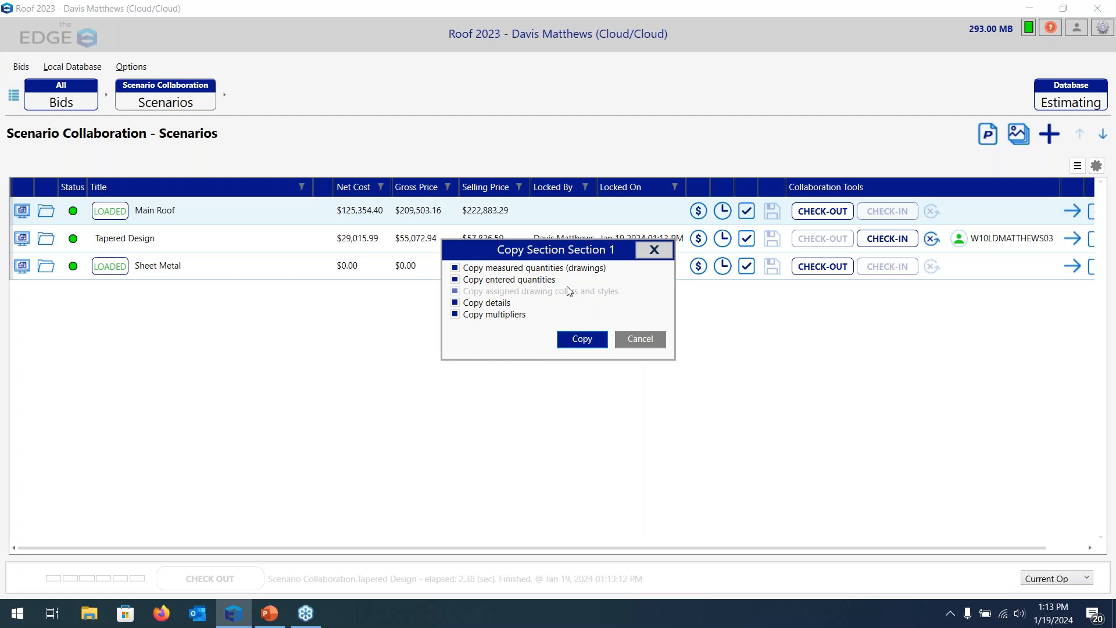
{"action": "left_click", "coordinate": [582, 339]}
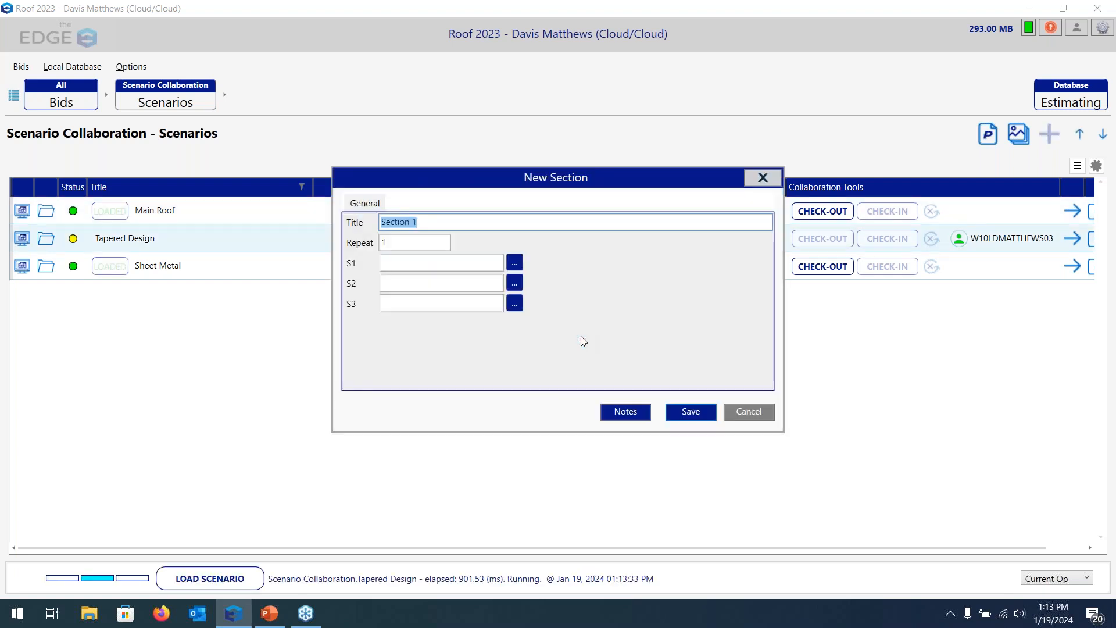
{"action": "type", "text": "Main Roof"}
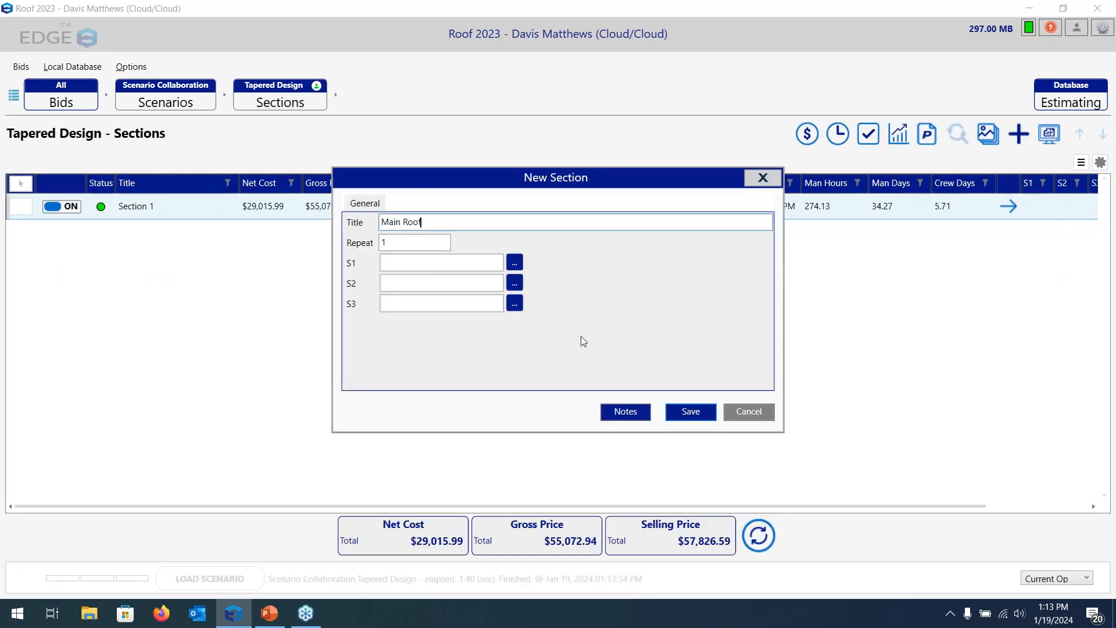
{"action": "key", "text": "Return"}
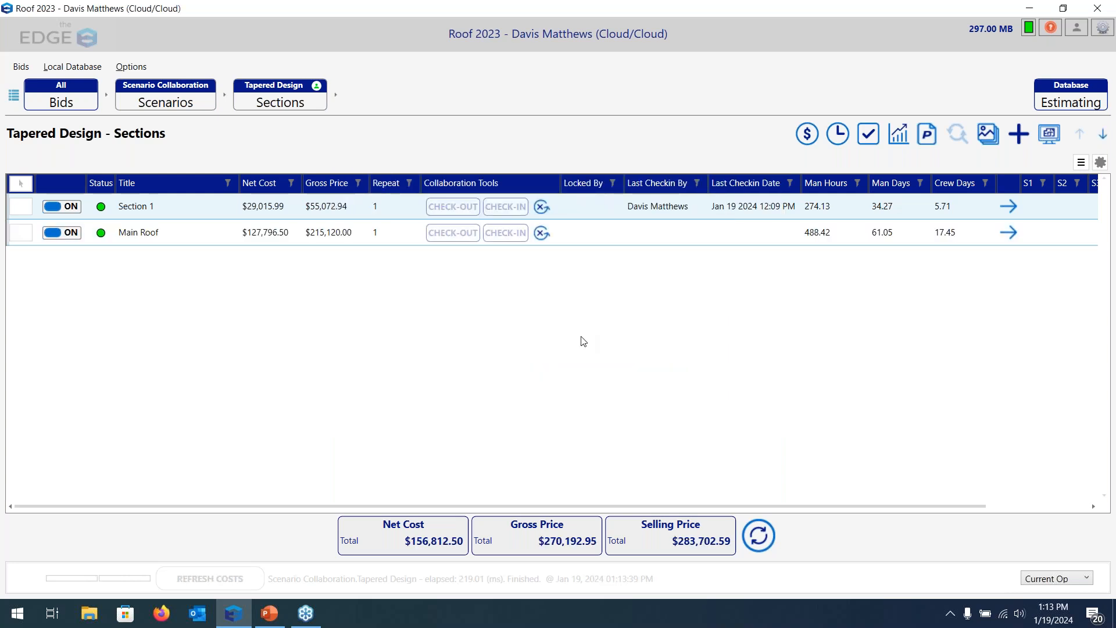
Set the labor burden markup to 55 percent in the Tapered Design scenario's cost summary
{"action": "left_click", "coordinate": [186, 107]}
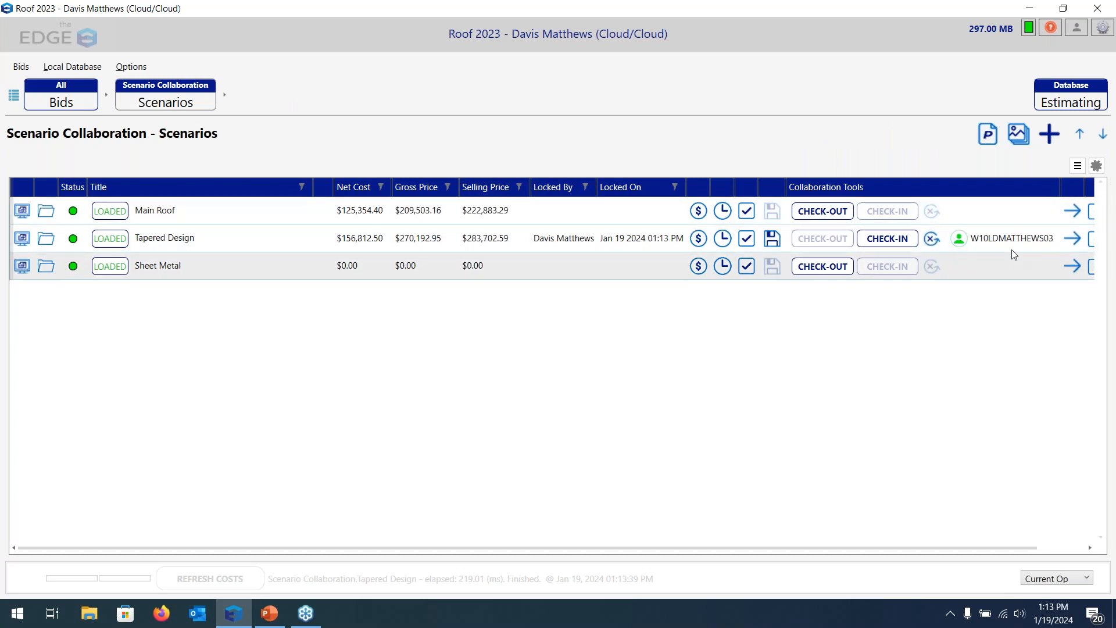
{"action": "left_click", "coordinate": [1073, 241]}
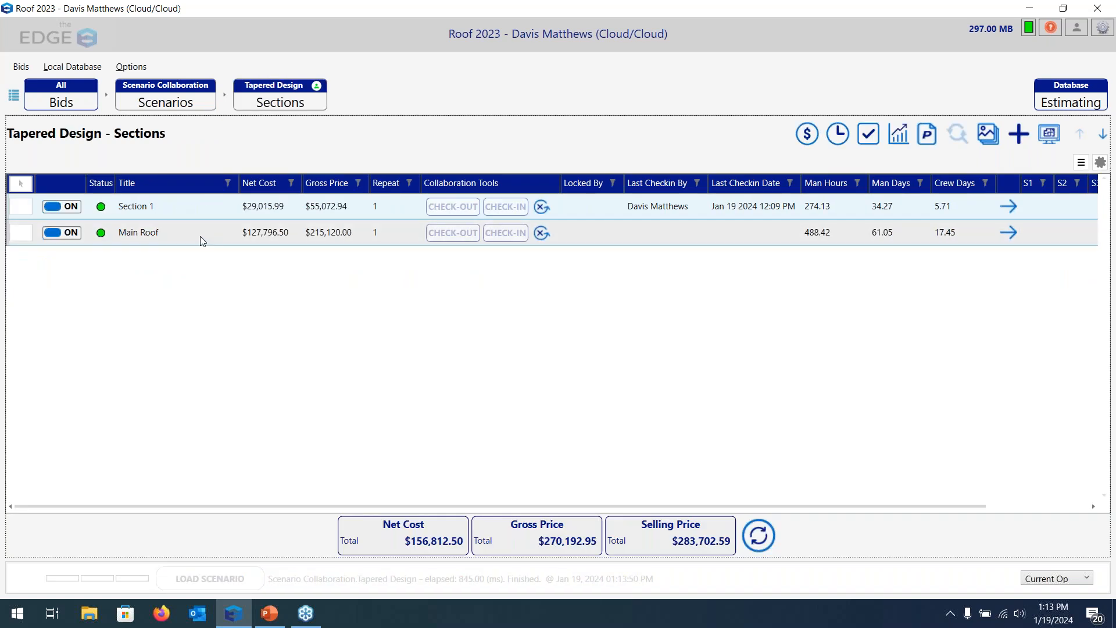
{"action": "left_click", "coordinate": [873, 134]}
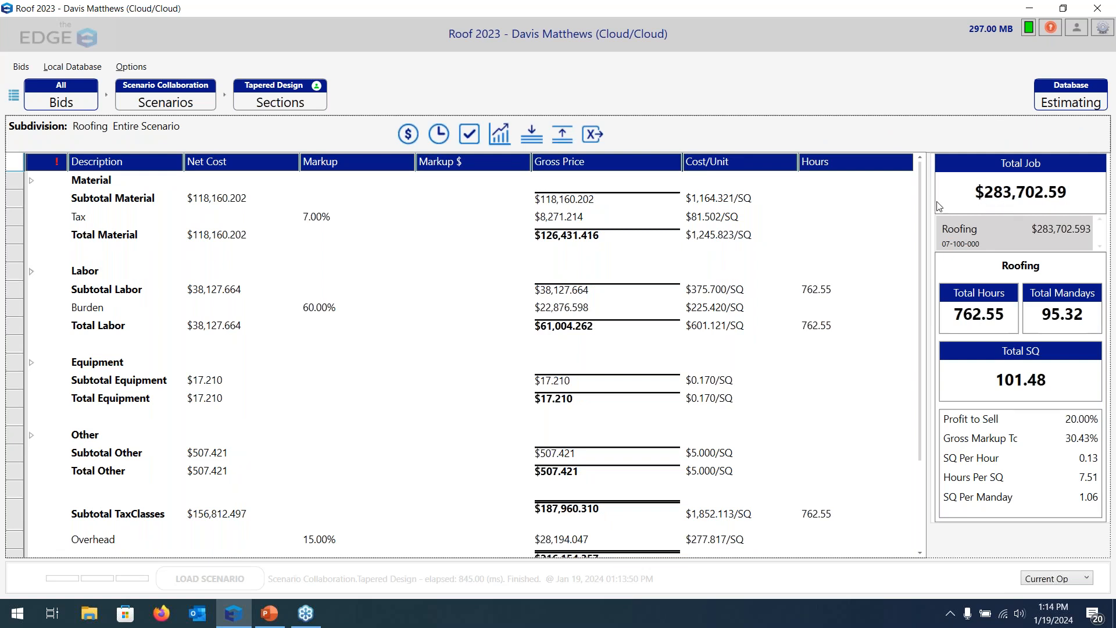
{"action": "double_click", "coordinate": [347, 311]}
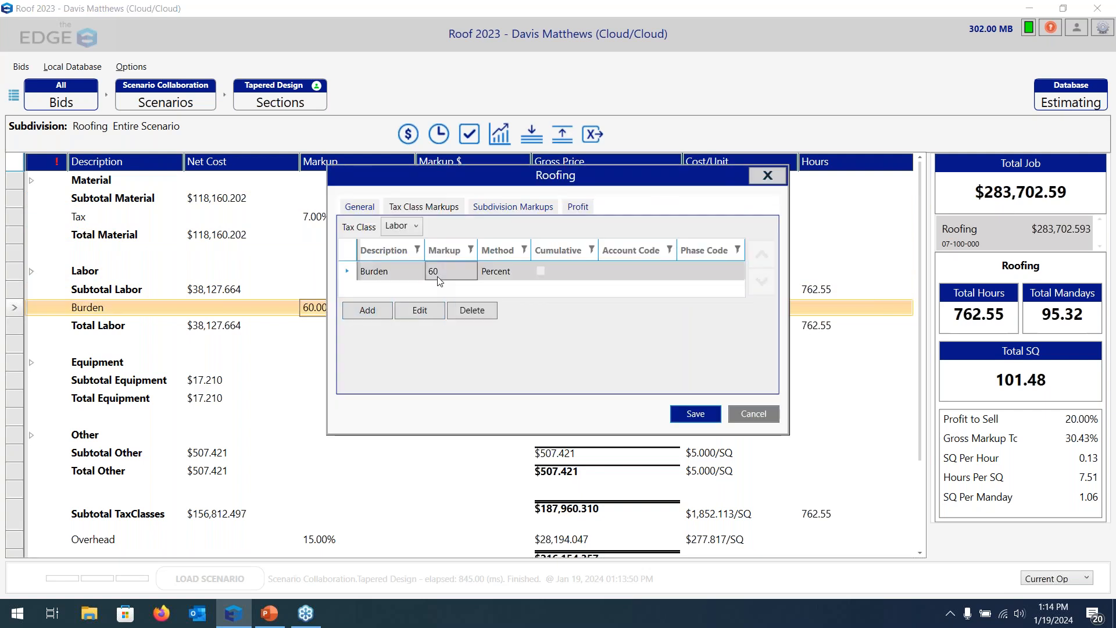
{"action": "double_click", "coordinate": [437, 276]}
{"action": "double_click", "coordinate": [458, 274]}
{"action": "type", "text": "55"}
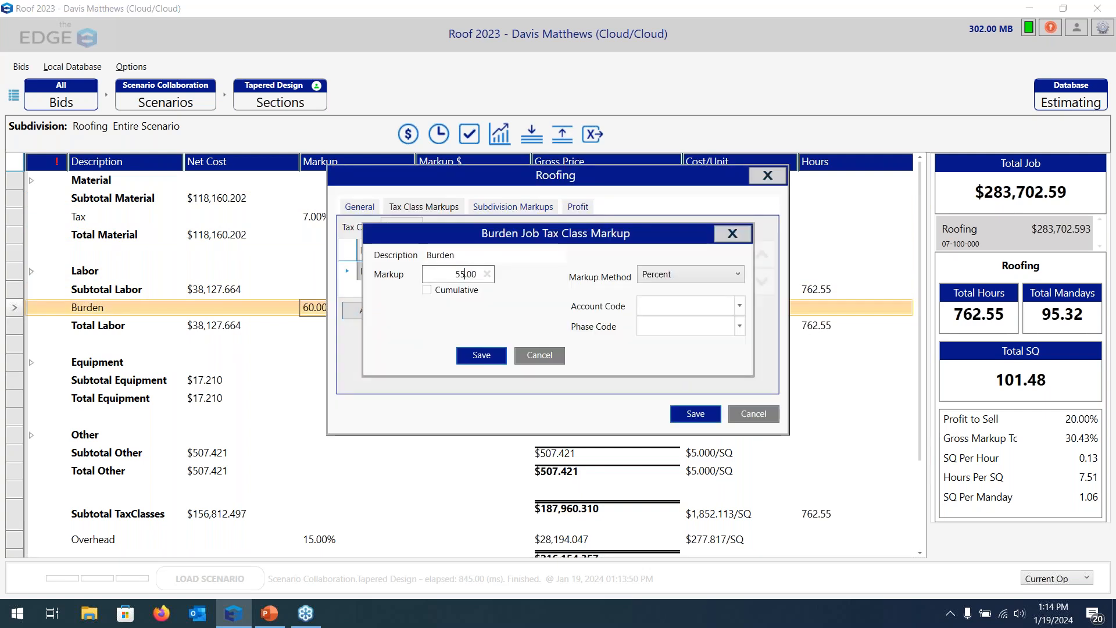
{"action": "left_click", "coordinate": [480, 353]}
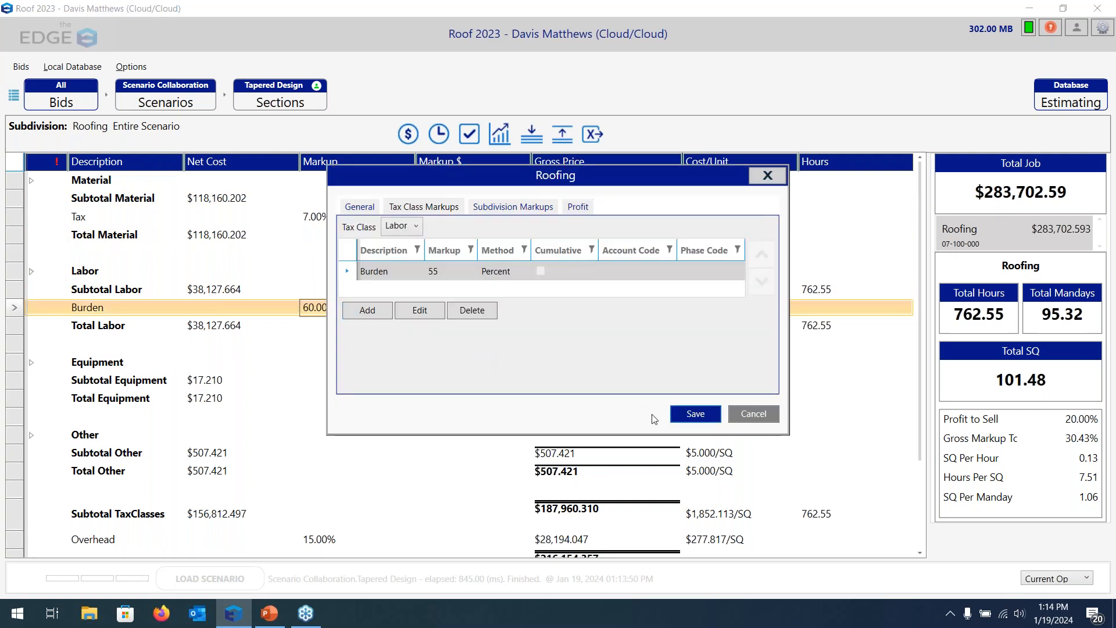
{"action": "left_click", "coordinate": [686, 419]}
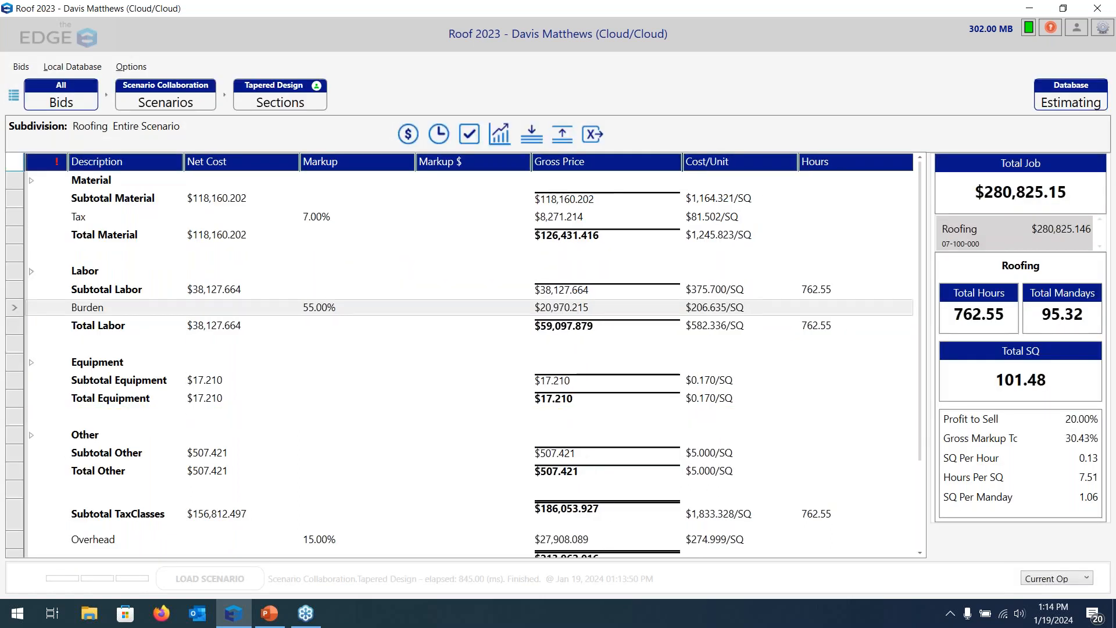
Return to the Scenario Collaboration bid's scenarios and check in the Tapered Design scenario
{"action": "left_click", "coordinate": [269, 613]}
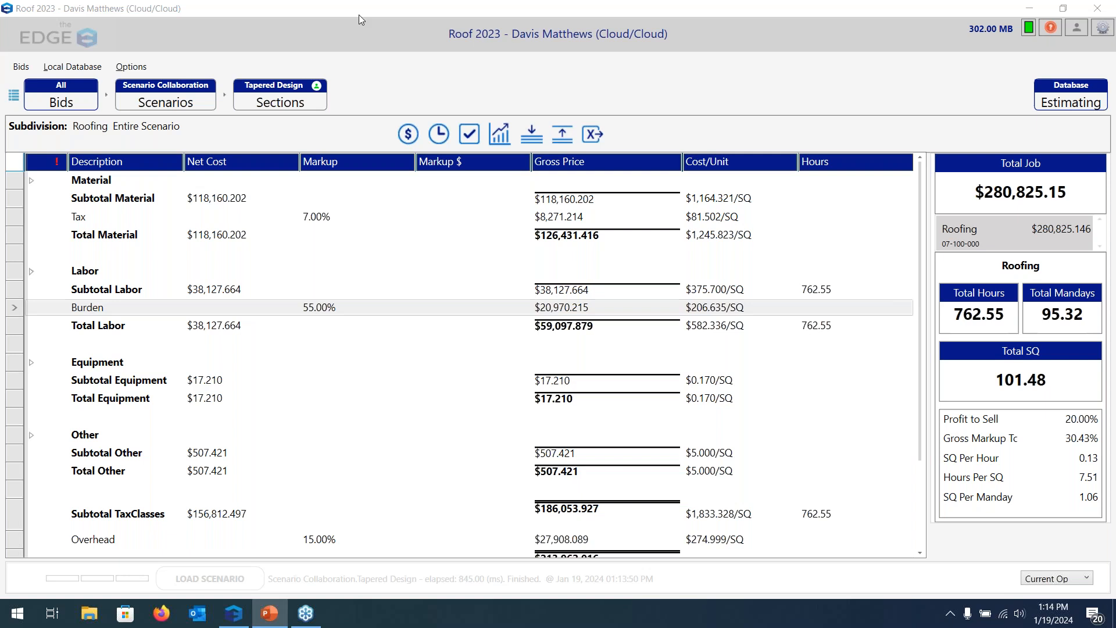
{"action": "left_click", "coordinate": [184, 93]}
{"action": "left_click", "coordinate": [183, 93]}
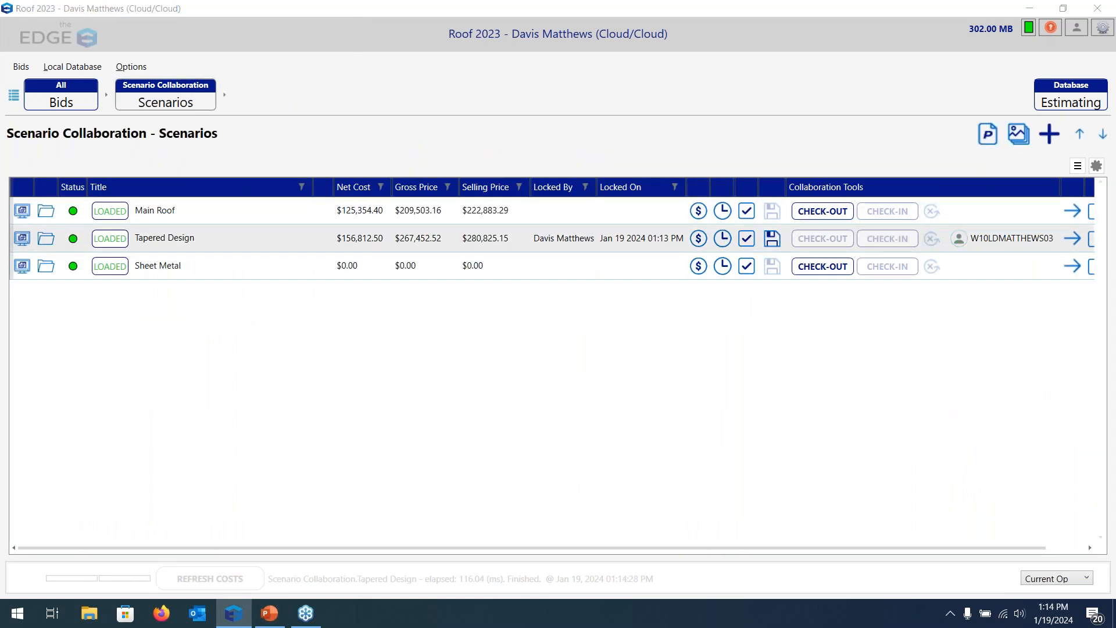
{"action": "left_click", "coordinate": [533, 361]}
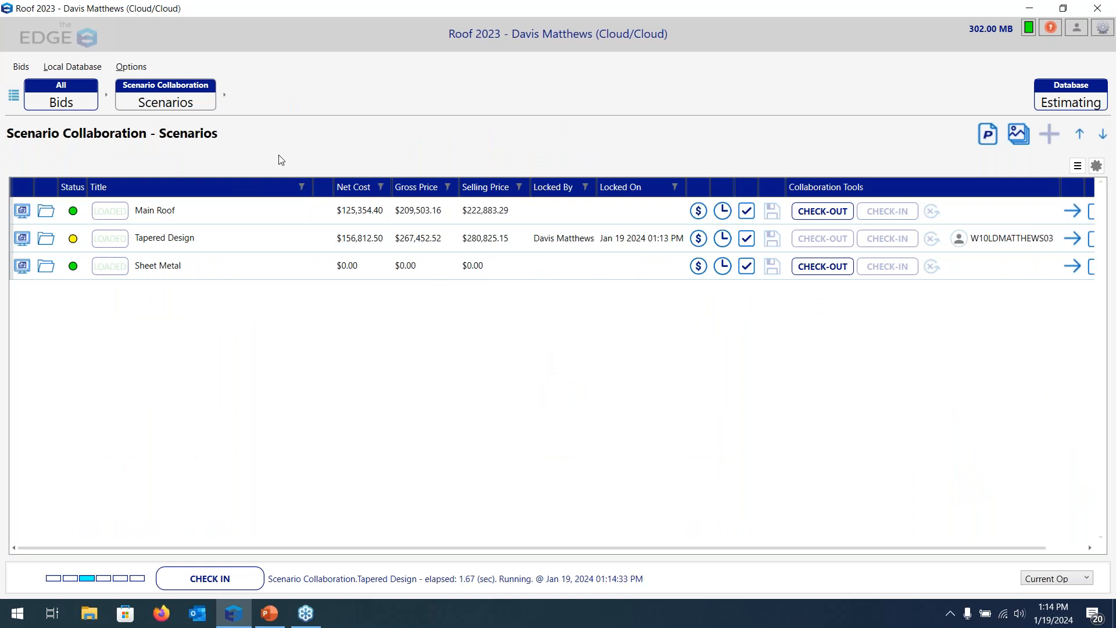
Switch to the Section Collaboration bid and check out its Combined Bid scenario
{"action": "left_click", "coordinate": [83, 95]}
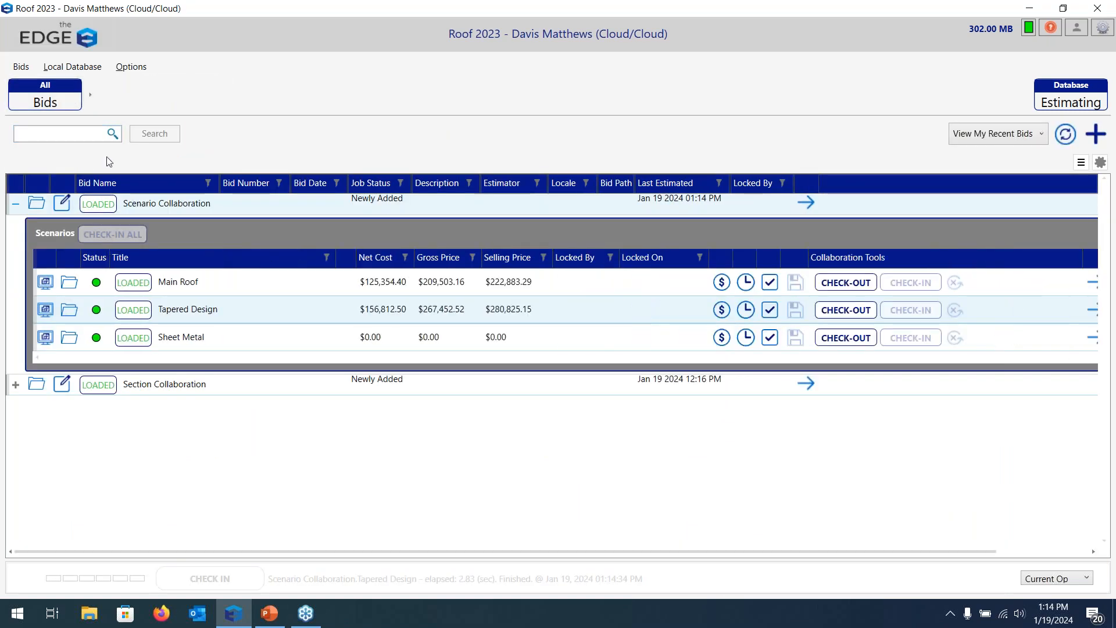
{"action": "left_click", "coordinate": [15, 203]}
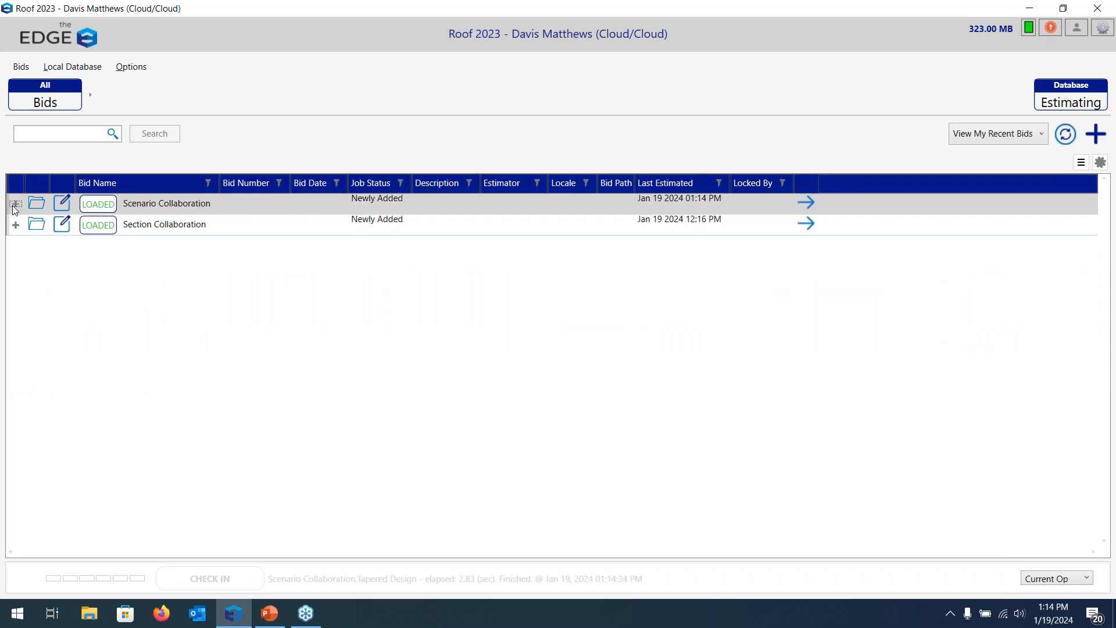
{"action": "left_click", "coordinate": [809, 230]}
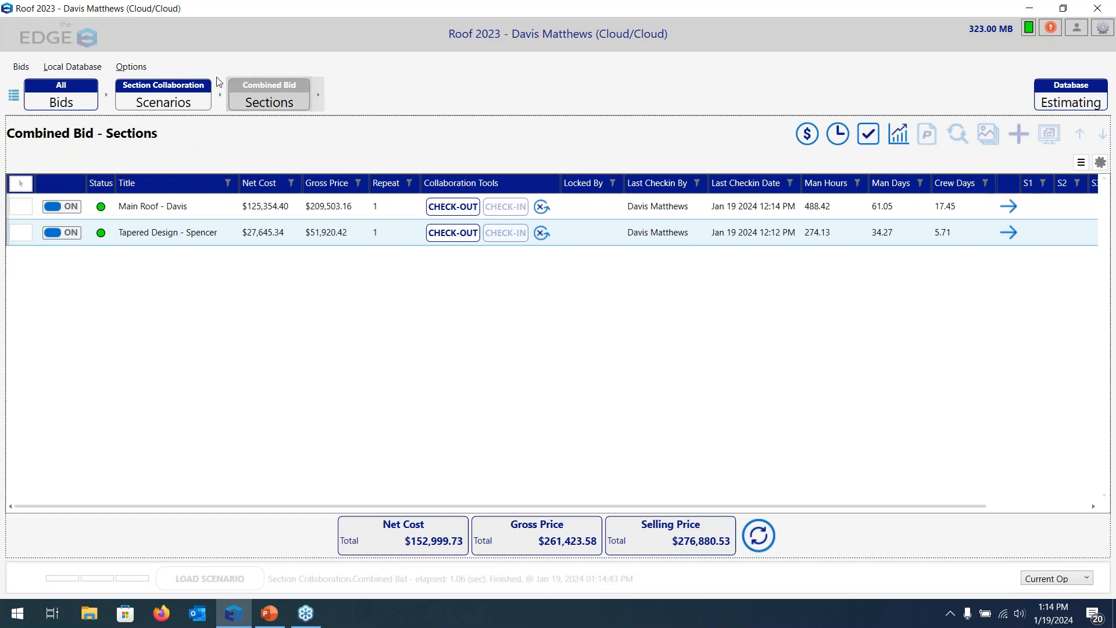
{"action": "left_click", "coordinate": [184, 86]}
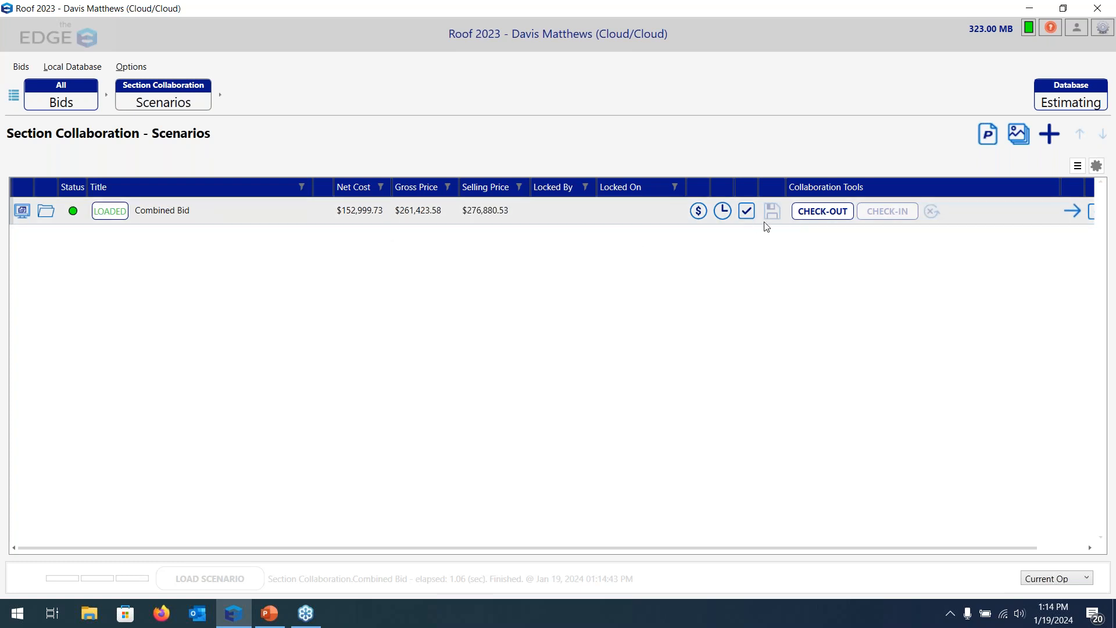
{"action": "left_click", "coordinate": [805, 216]}
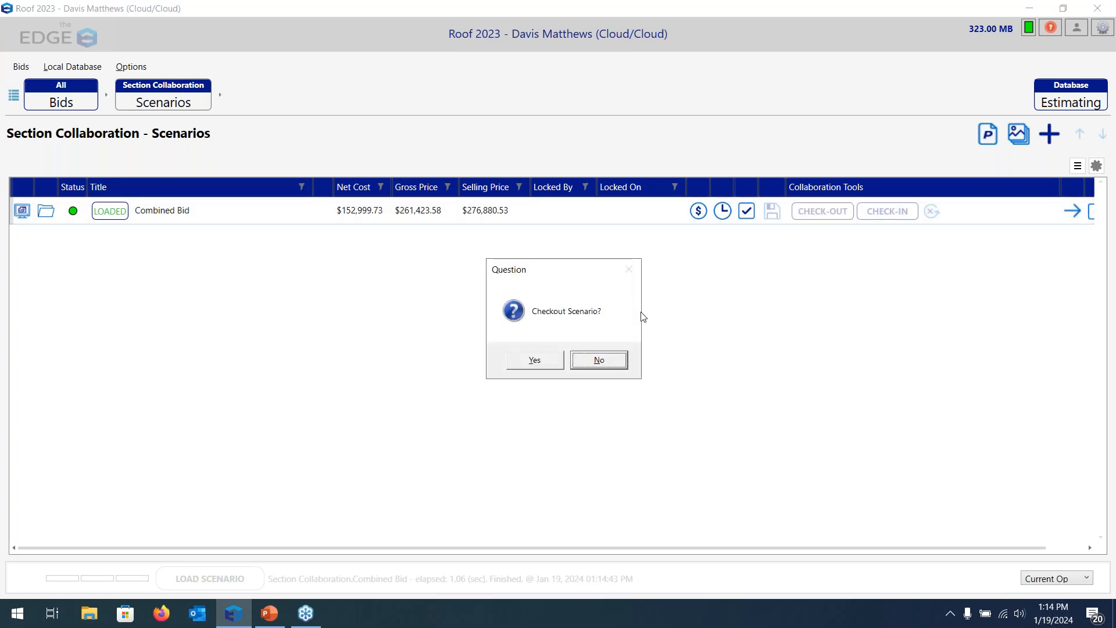
{"action": "left_click", "coordinate": [556, 366]}
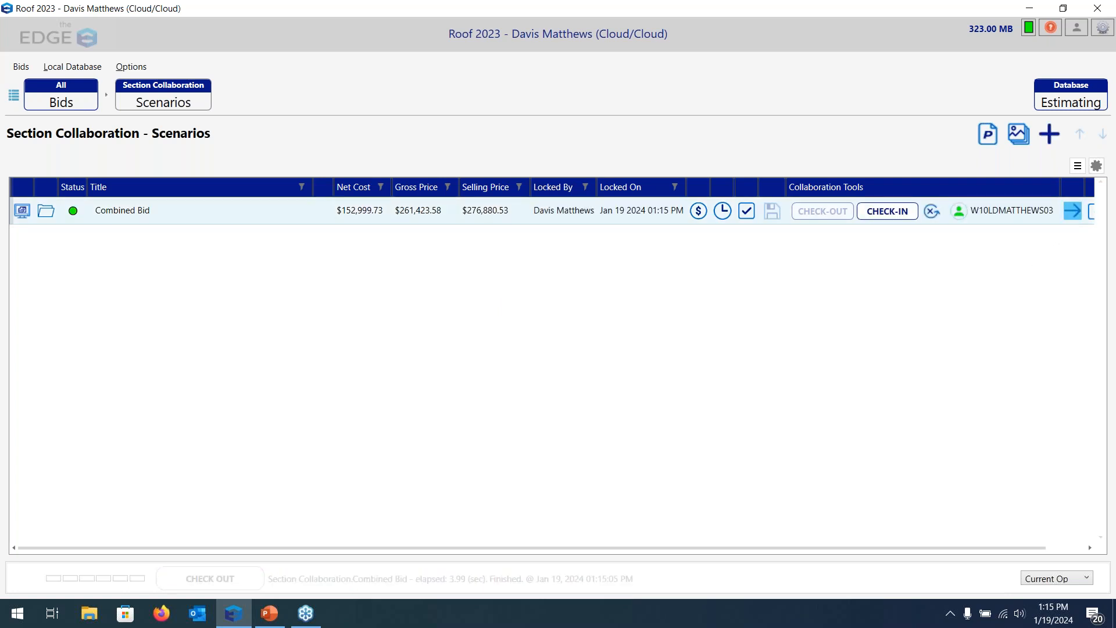
Add a section to the Combined Bid scenario, titled "Sheet Metal" followed by the assigned estimator's first name
{"action": "left_click", "coordinate": [1072, 210]}
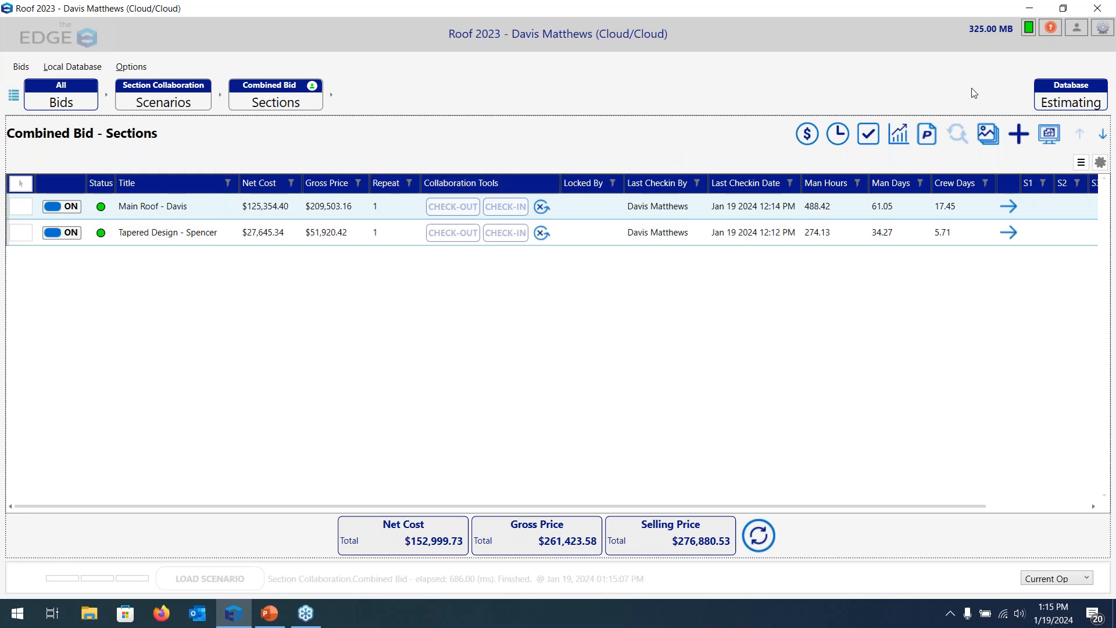
{"action": "left_click", "coordinate": [1018, 130]}
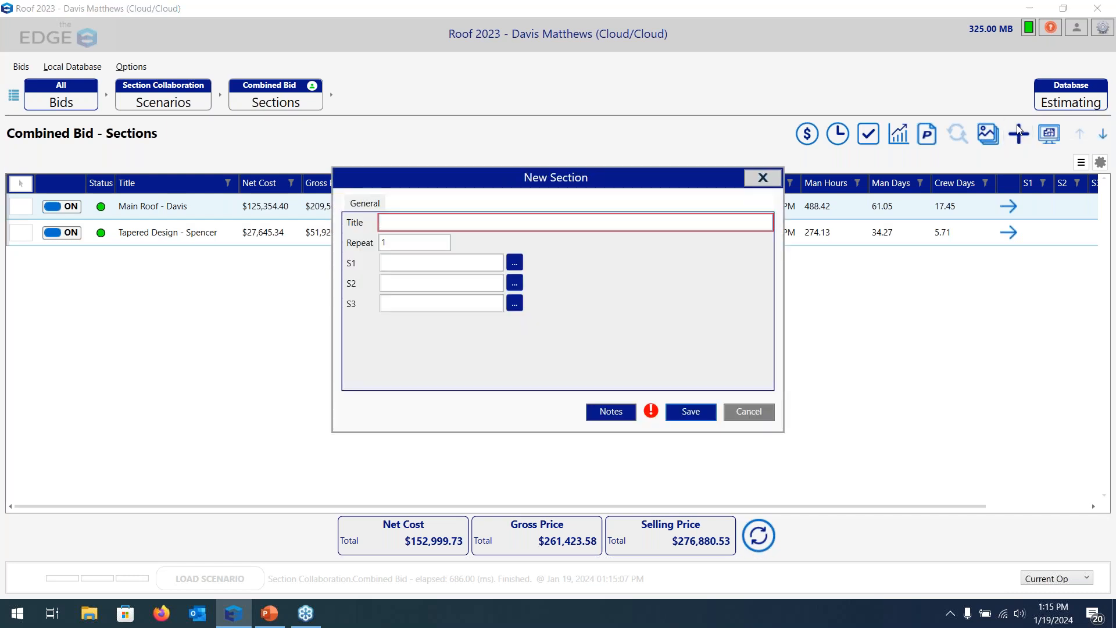
{"action": "type", "text": "Sh"}
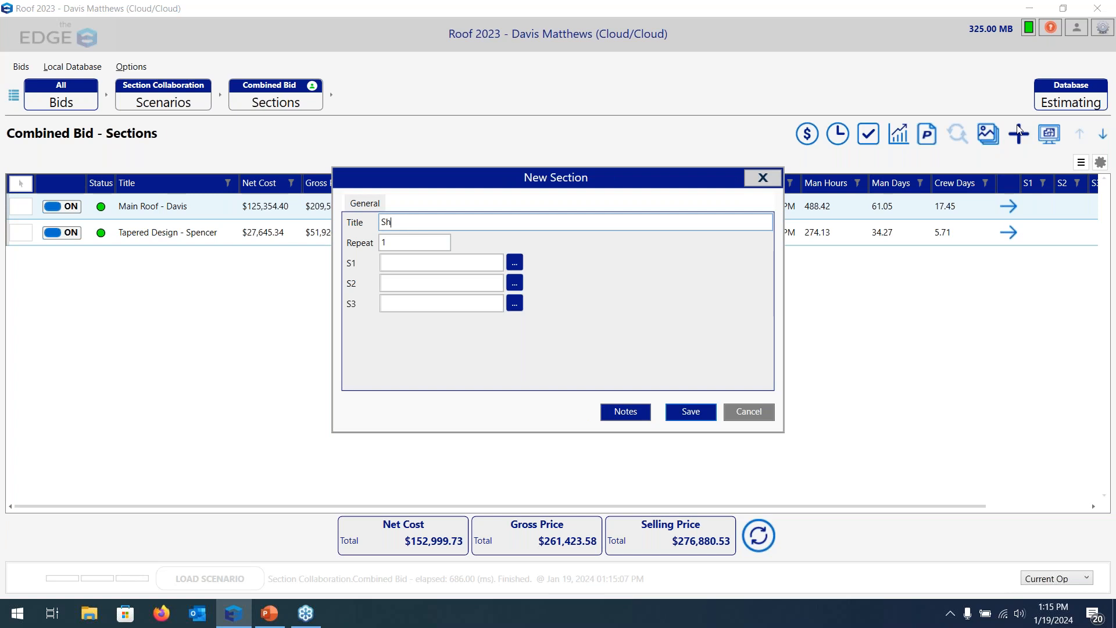
{"action": "type", "text": "eet Metal - Paul"}
{"action": "left_click", "coordinate": [689, 414]}
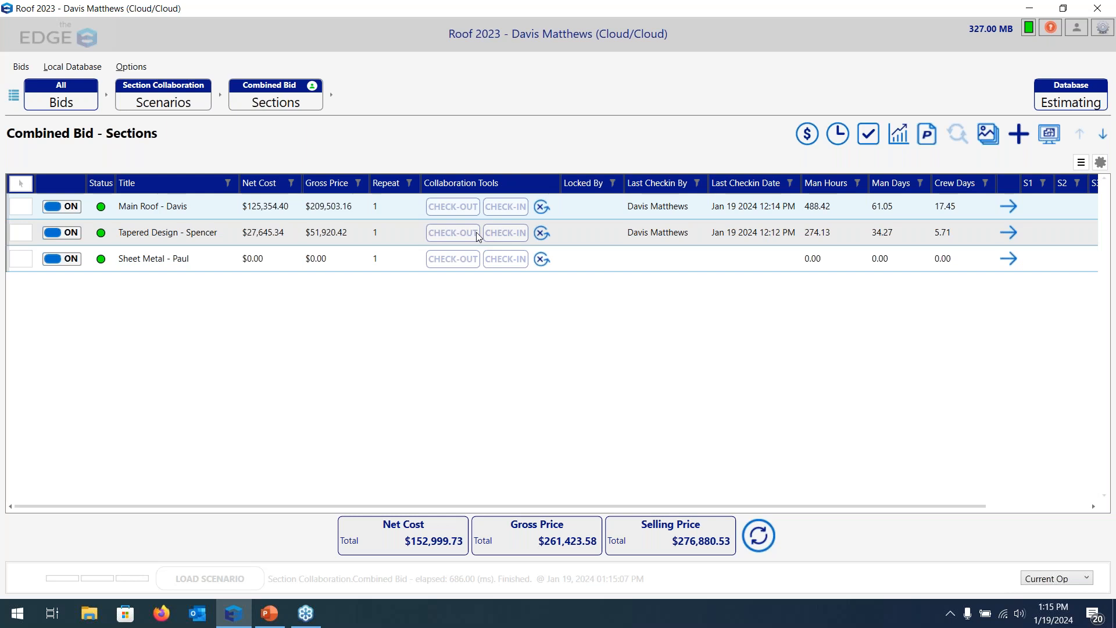
Return to the Section Collaboration bid's scenarios and check in the Combined Bid scenario
{"action": "left_click", "coordinate": [188, 103]}
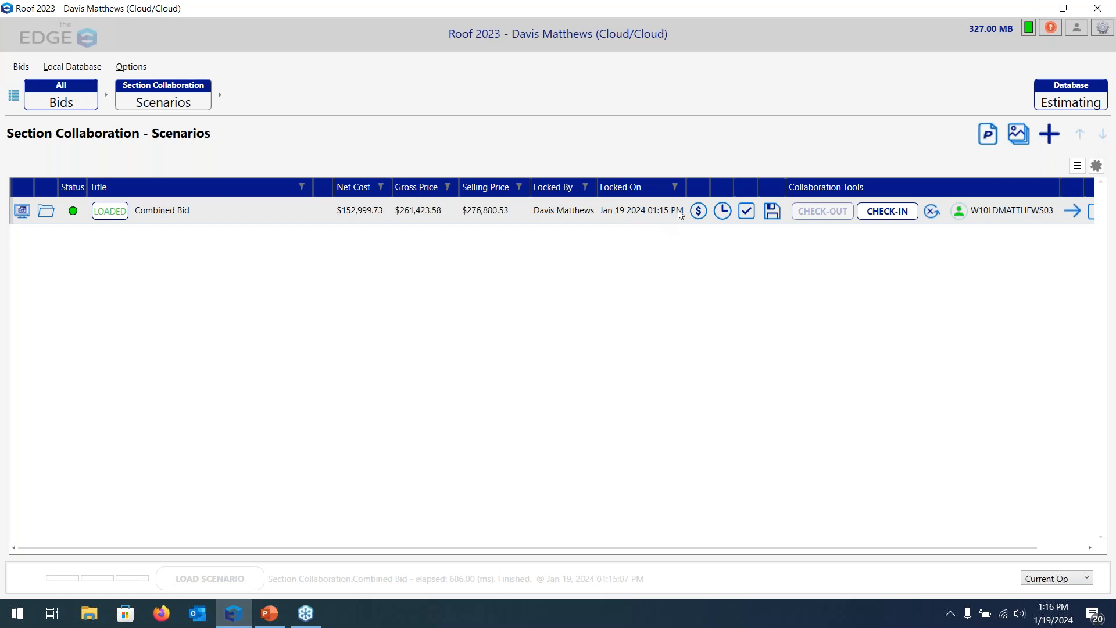
{"action": "left_click", "coordinate": [886, 211]}
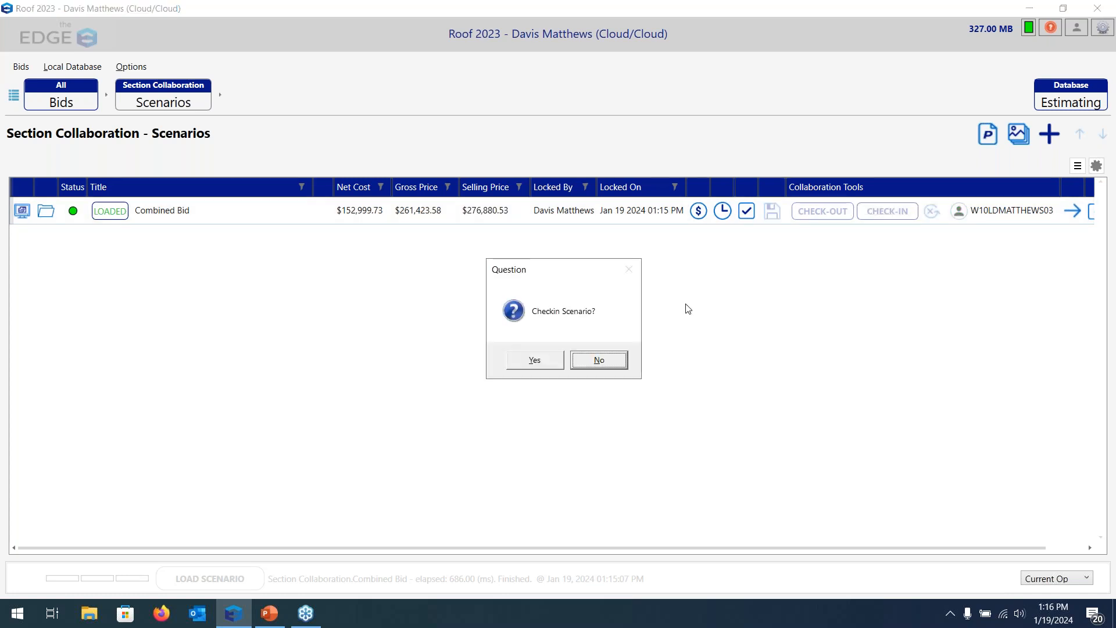
{"action": "left_click", "coordinate": [553, 361]}
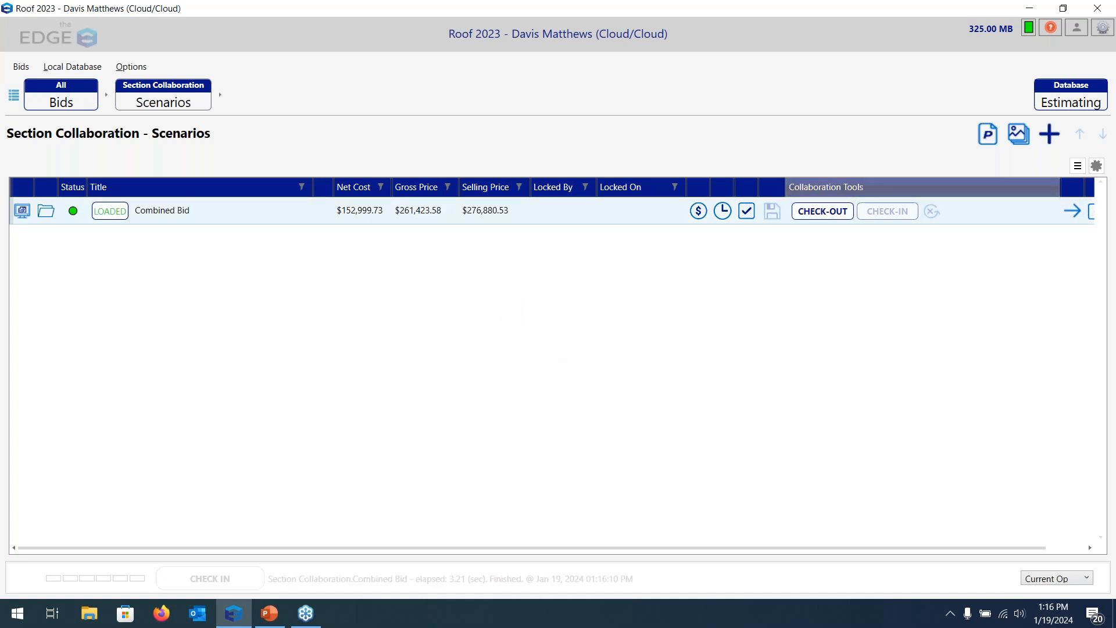
Open the Combined Bid scenario's sections and check out the Main Roof section
{"action": "left_click", "coordinate": [1071, 212]}
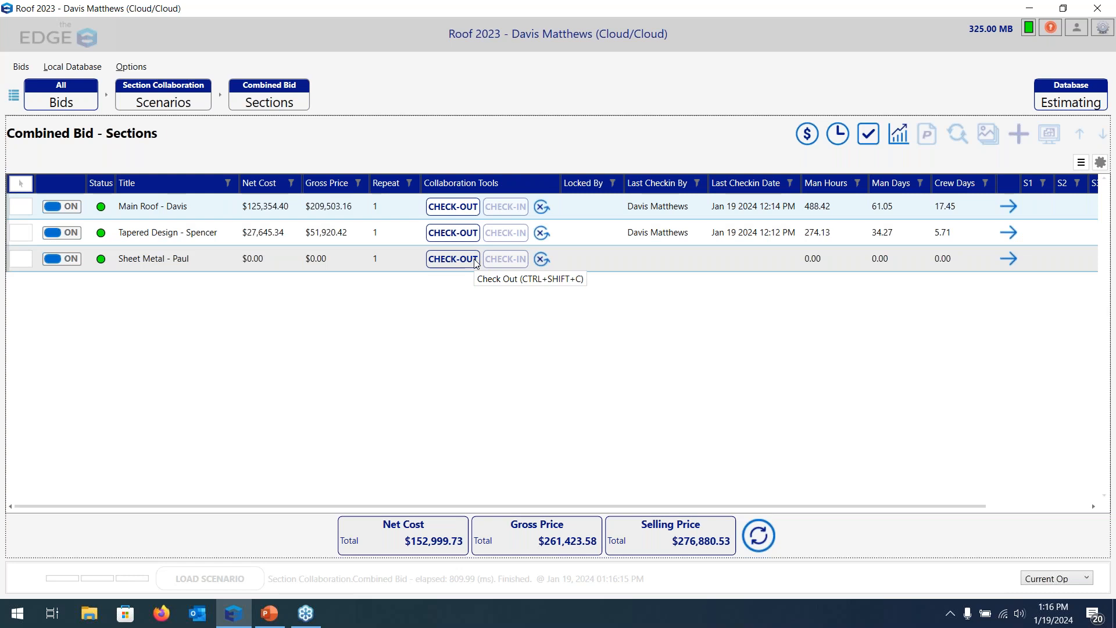
{"action": "left_click", "coordinate": [472, 208]}
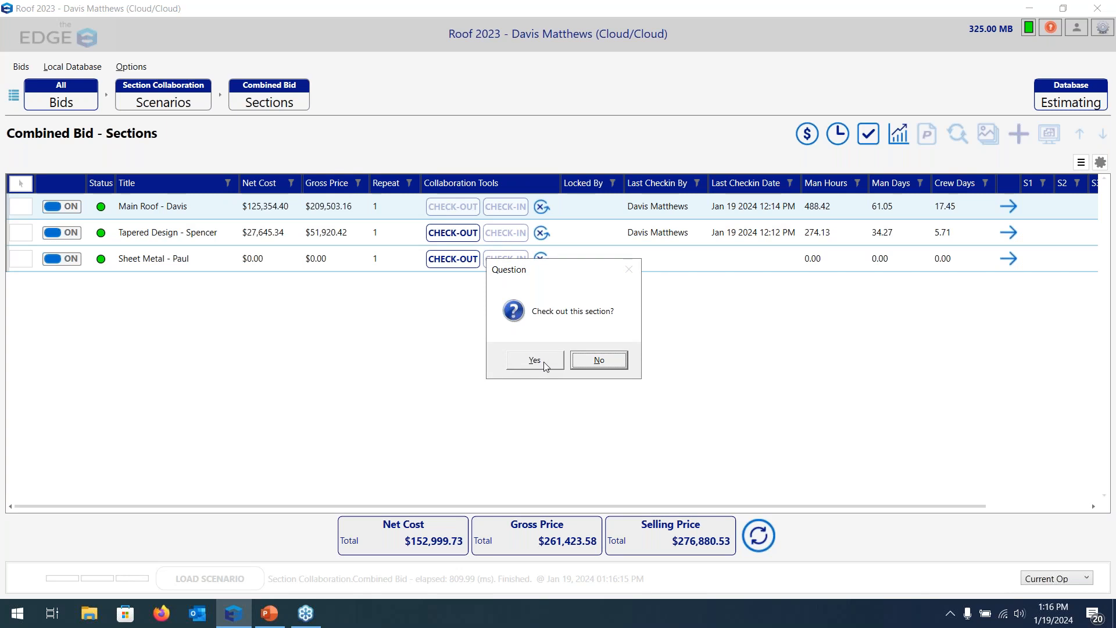
{"action": "left_click", "coordinate": [543, 362]}
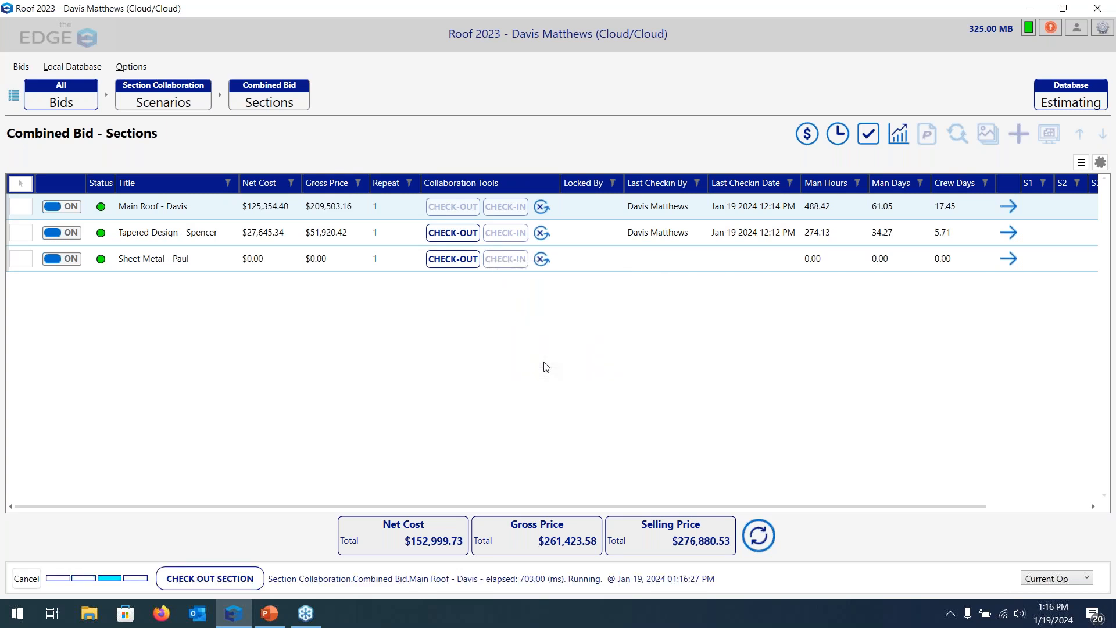
Examine the Main Roof section's page conditions and the tax and burden markups in its cost summary
{"action": "left_click", "coordinate": [1007, 208]}
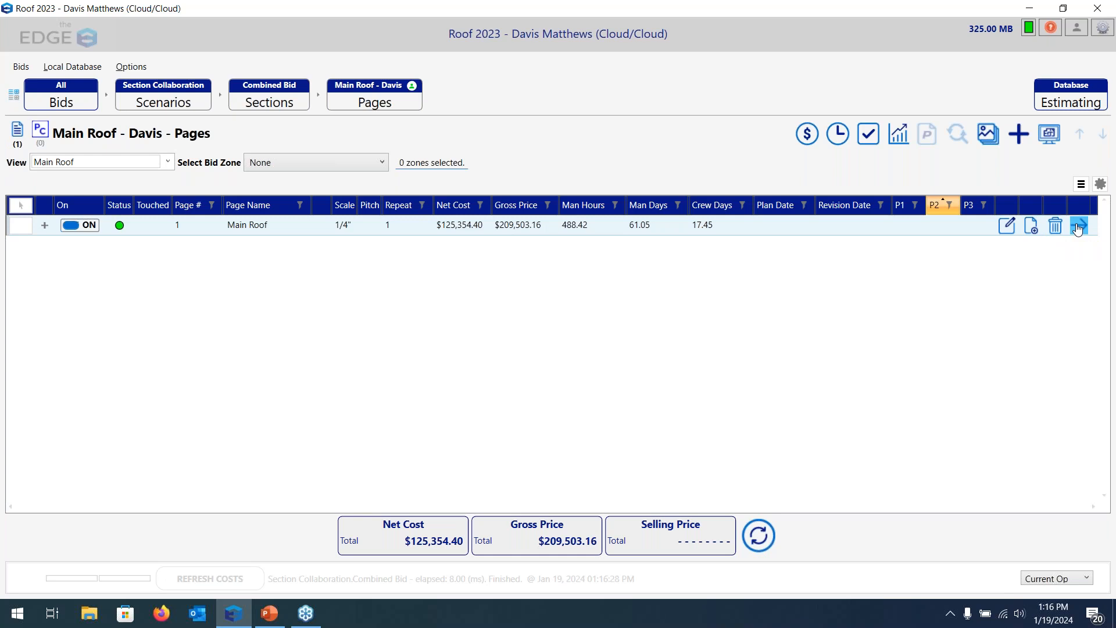
{"action": "left_click", "coordinate": [1078, 227]}
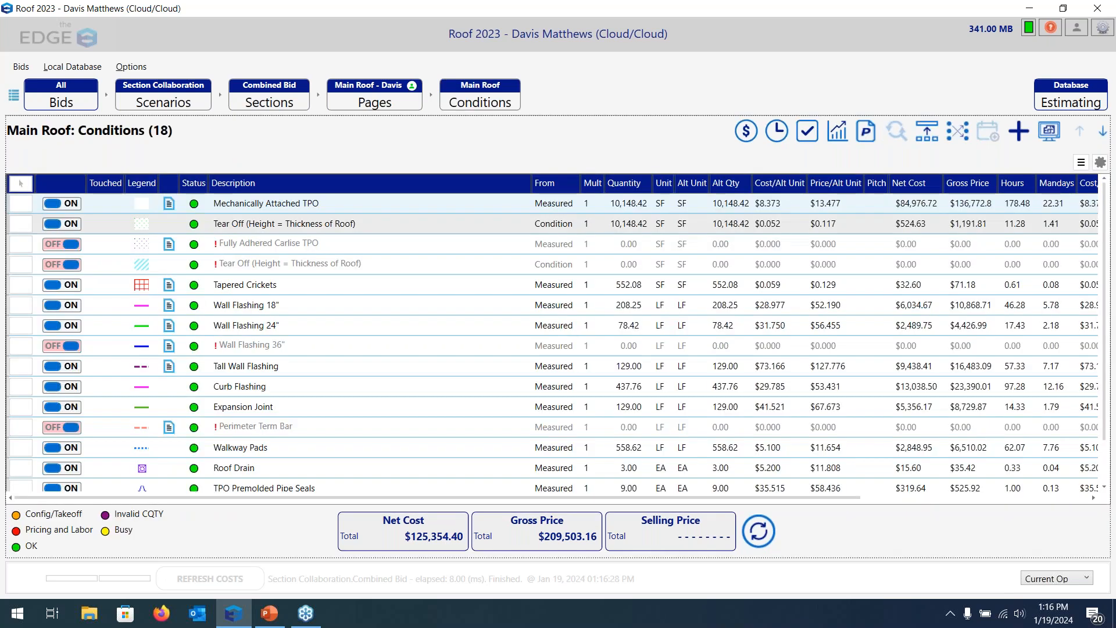
{"action": "left_click", "coordinate": [806, 138]}
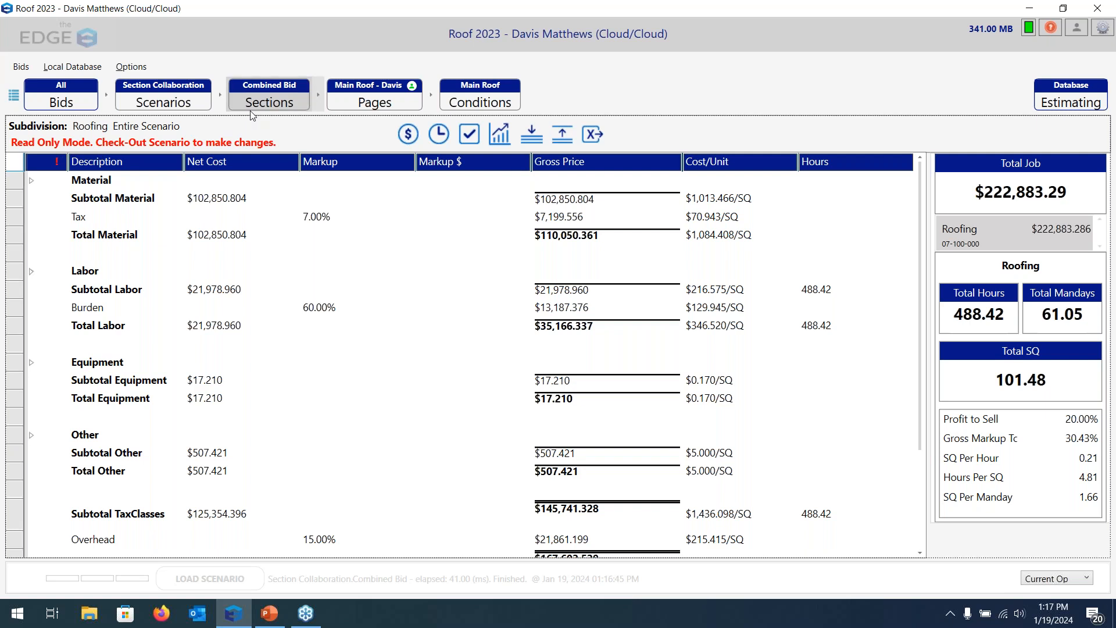
{"action": "left_click", "coordinate": [329, 223]}
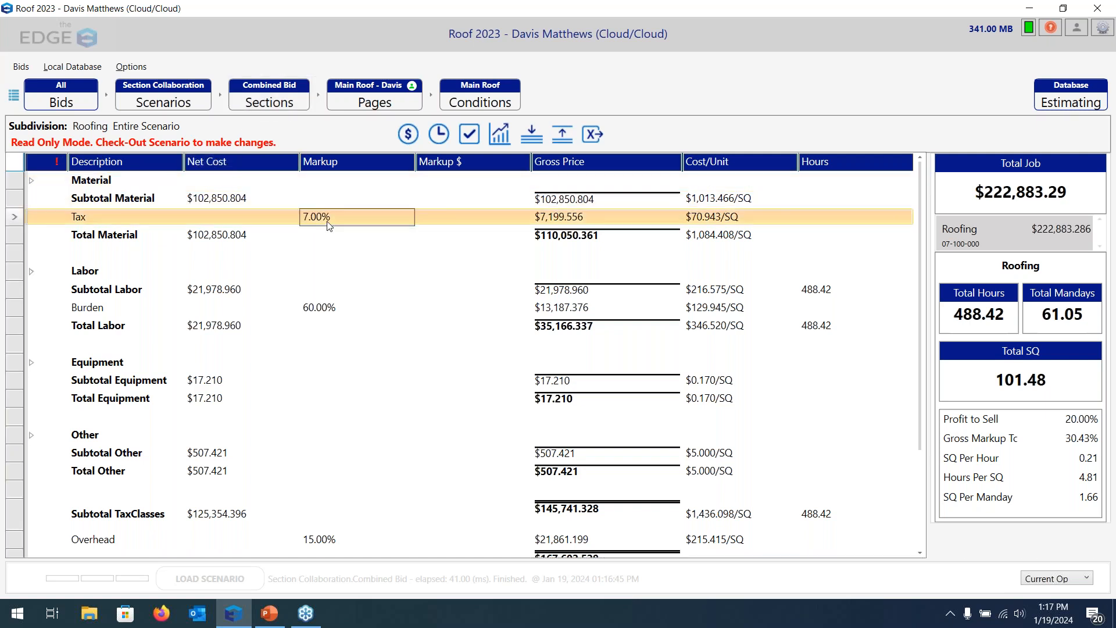
{"action": "left_click", "coordinate": [340, 310]}
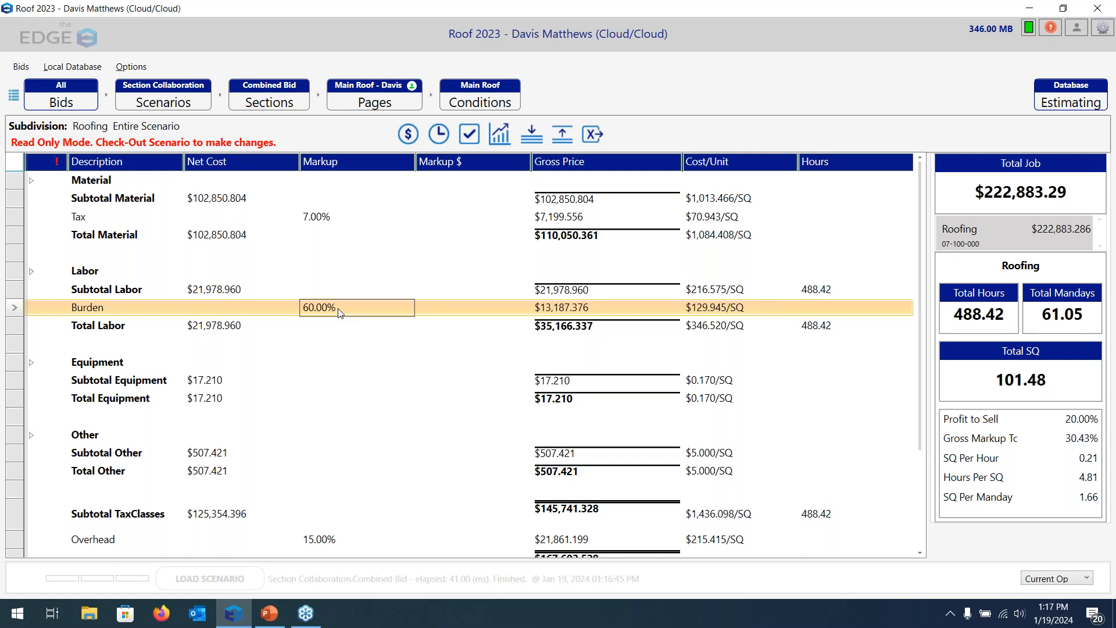
Check in the Main Roof section of the Combined Bid and return to the bid's scenarios
{"action": "left_click", "coordinate": [285, 103]}
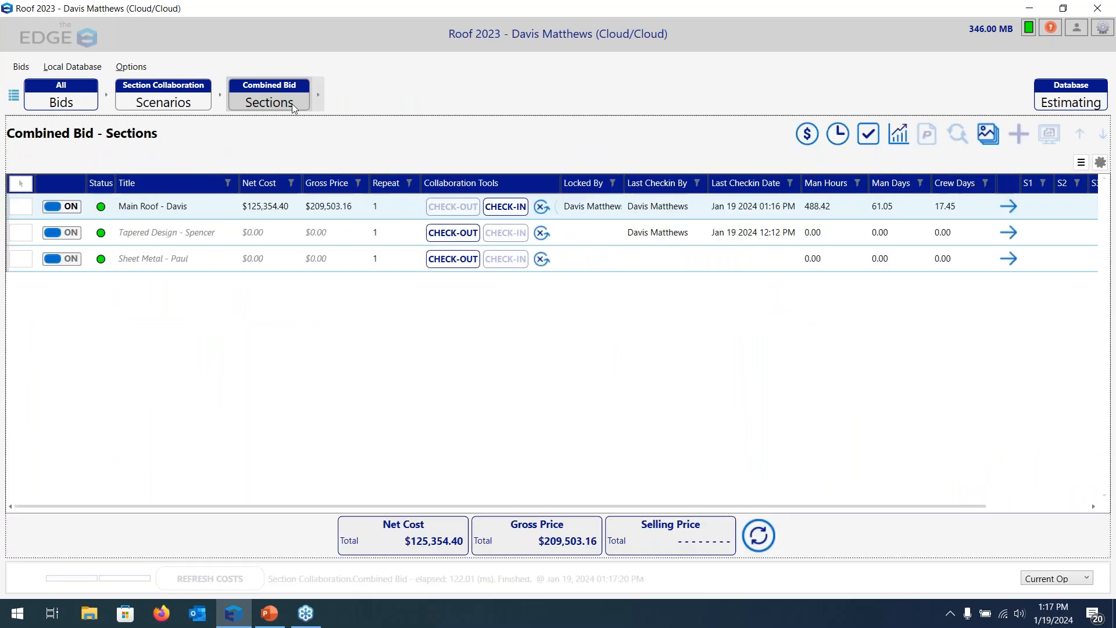
{"action": "left_click", "coordinate": [496, 209]}
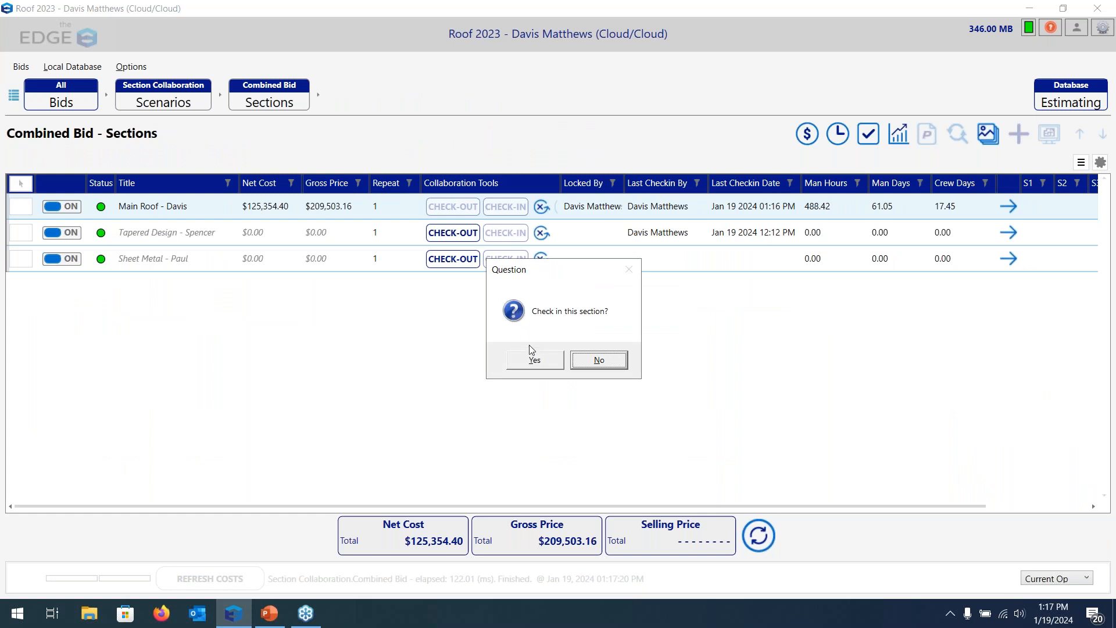
{"action": "left_click", "coordinate": [536, 361]}
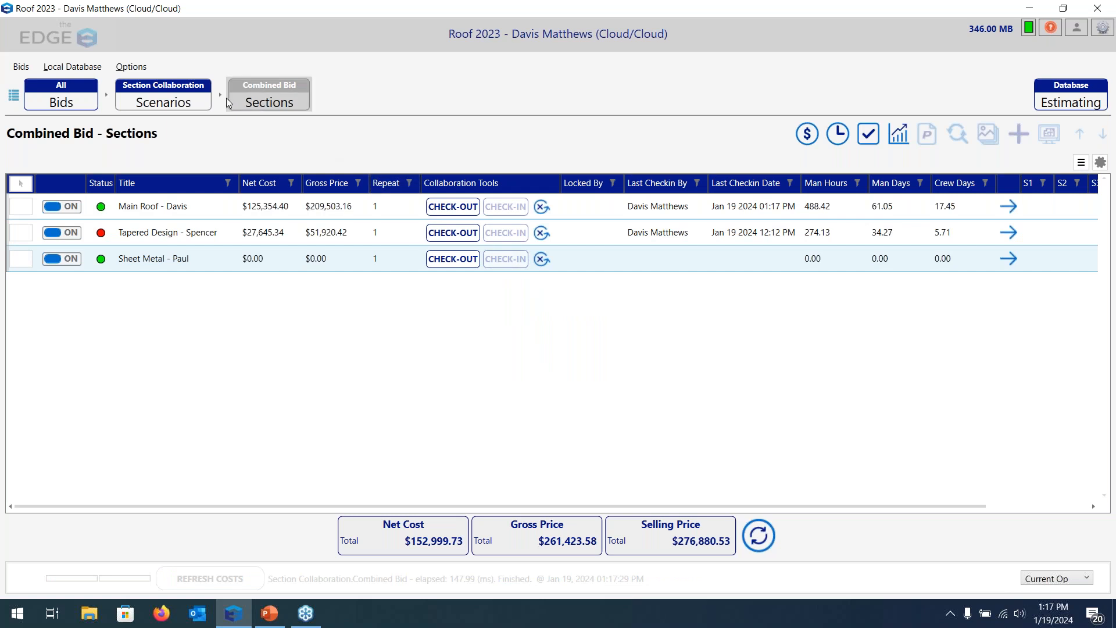
{"action": "left_click", "coordinate": [192, 105]}
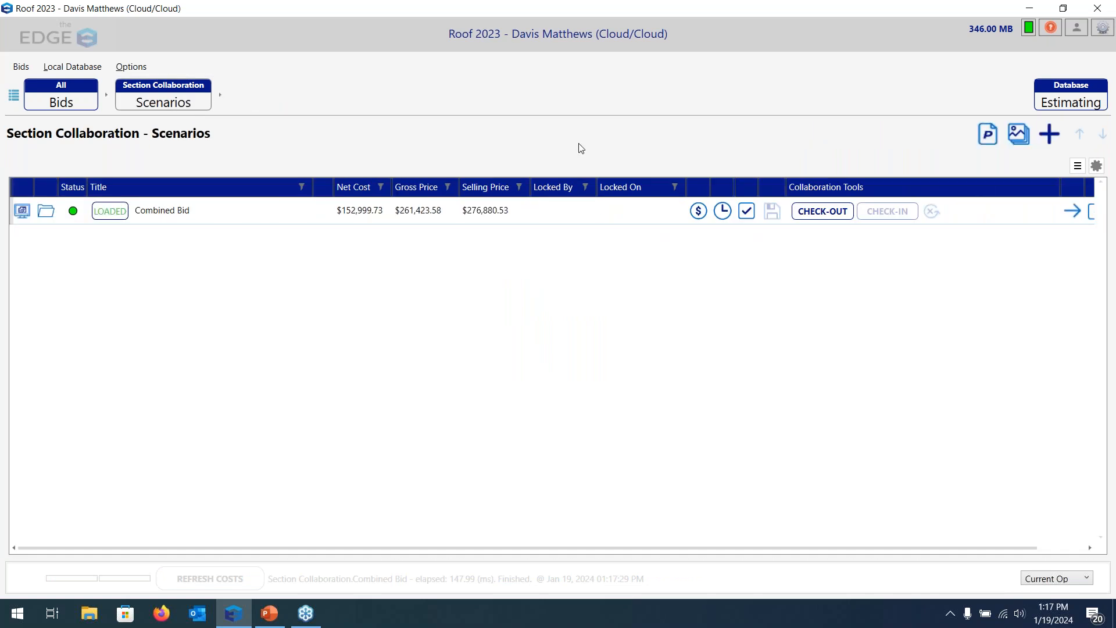
Check out the Combined Bid scenario and open its cost summary
{"action": "left_click", "coordinate": [823, 211]}
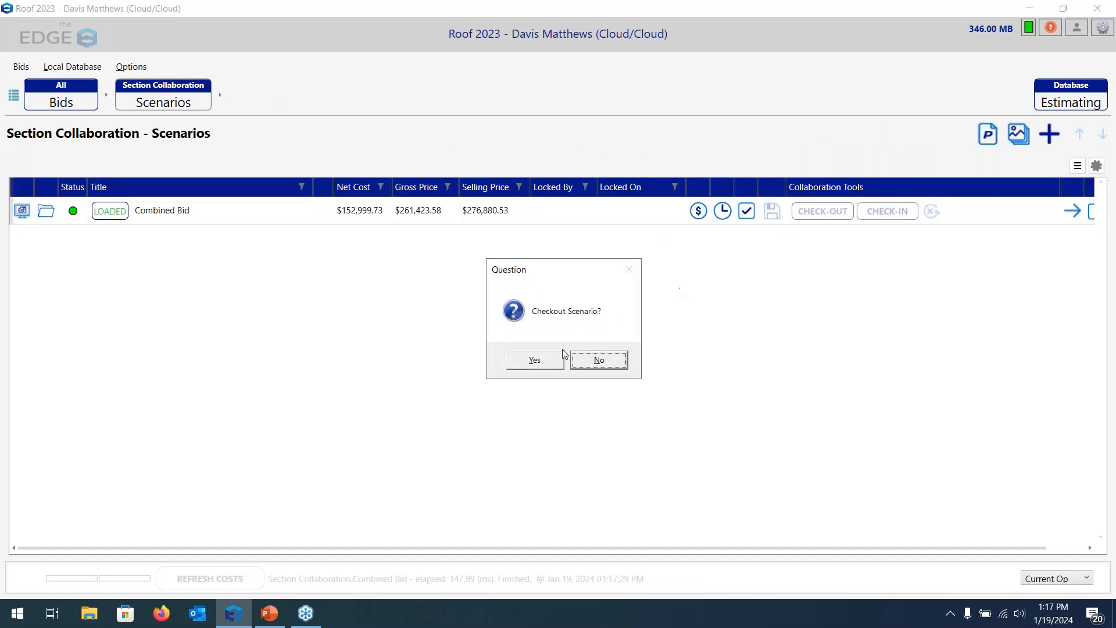
{"action": "left_click", "coordinate": [535, 360]}
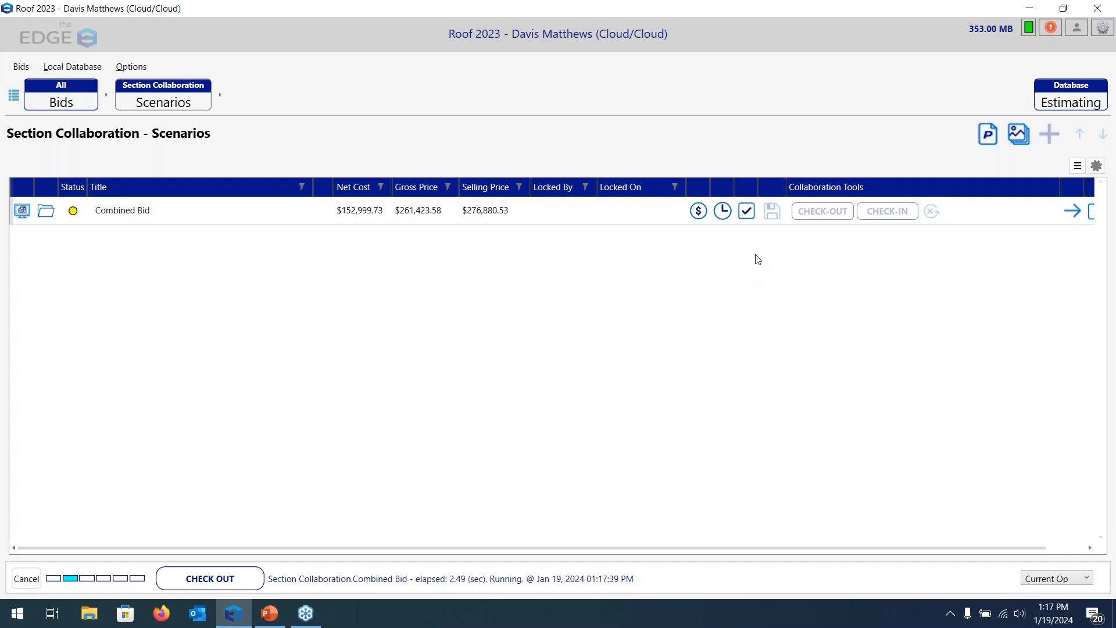
{"action": "left_click", "coordinate": [749, 217]}
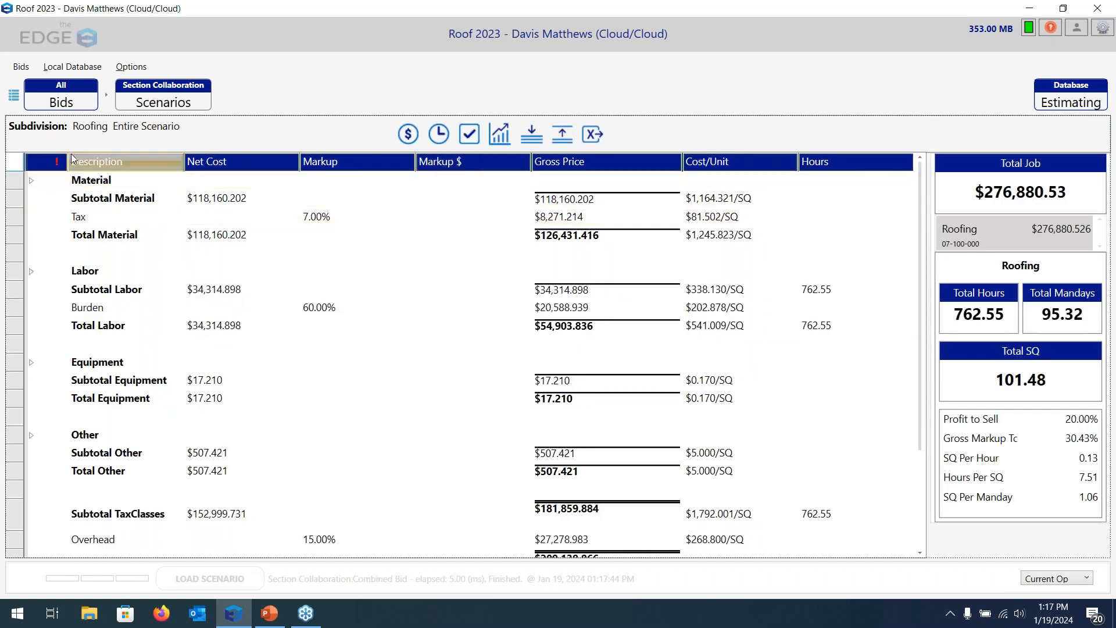
Set the Material tax class's Tax markup to 8.5 percent for the Roofing subdivision and save the markup changes
{"action": "double_click", "coordinate": [325, 217]}
{"action": "left_click", "coordinate": [444, 265]}
{"action": "double_click", "coordinate": [444, 269]}
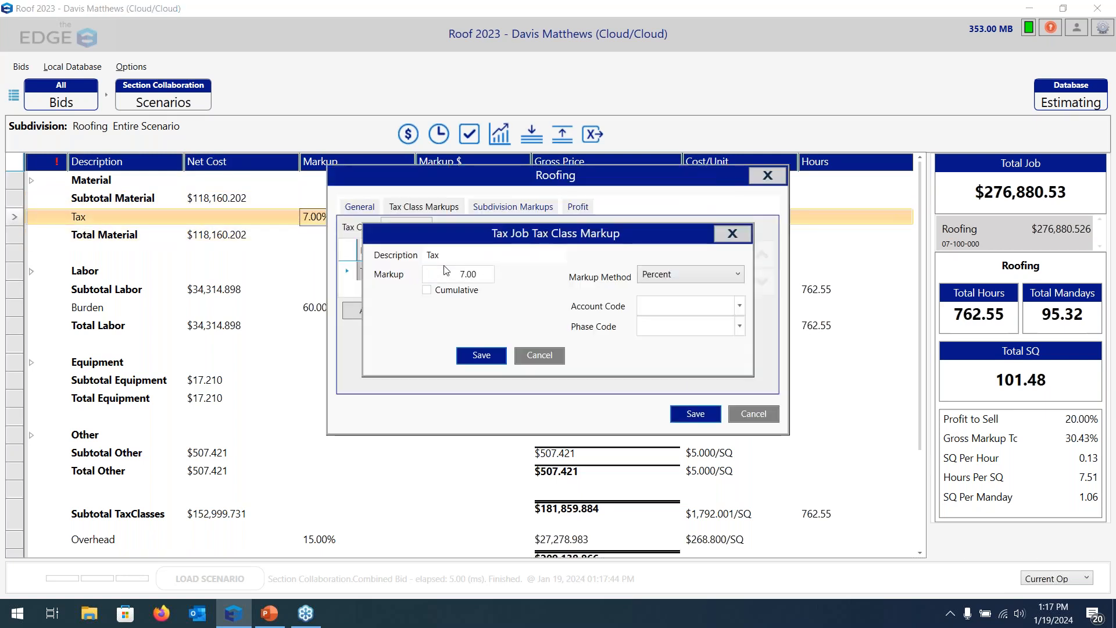
{"action": "double_click", "coordinate": [454, 275]}
{"action": "type", "text": "8.5"}
{"action": "left_click", "coordinate": [494, 357]}
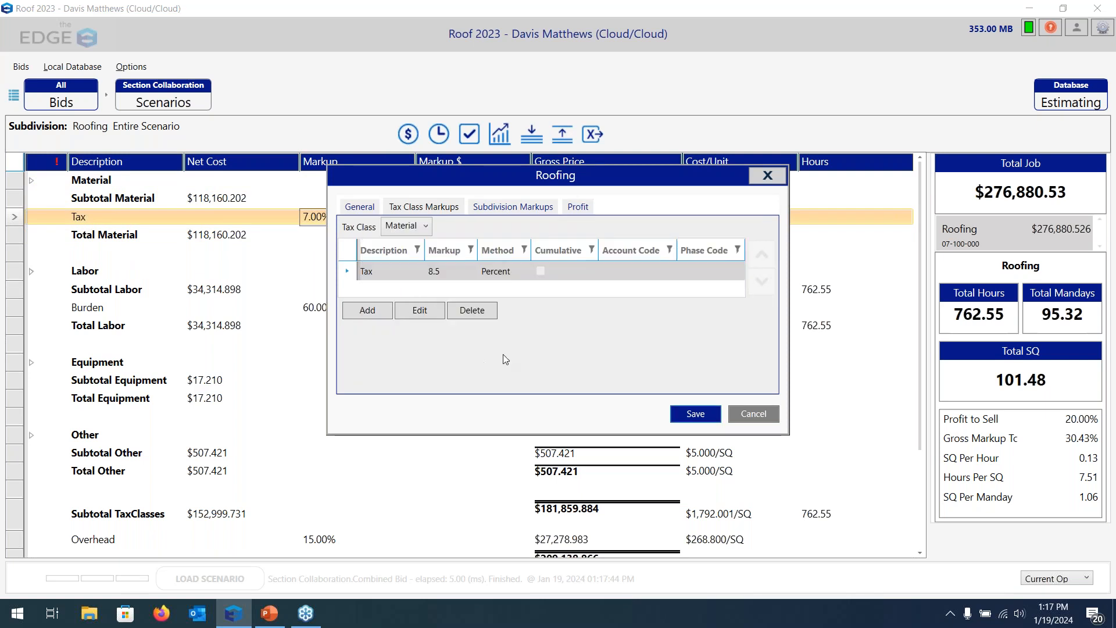
{"action": "left_click", "coordinate": [701, 414]}
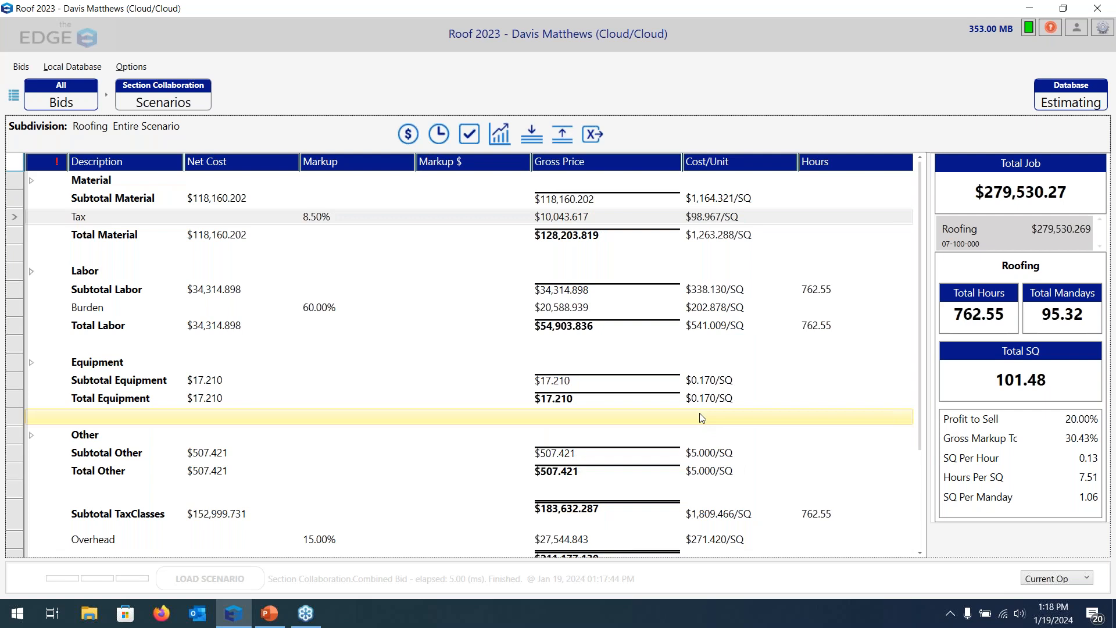
{"action": "key", "text": "alt+Tab"}
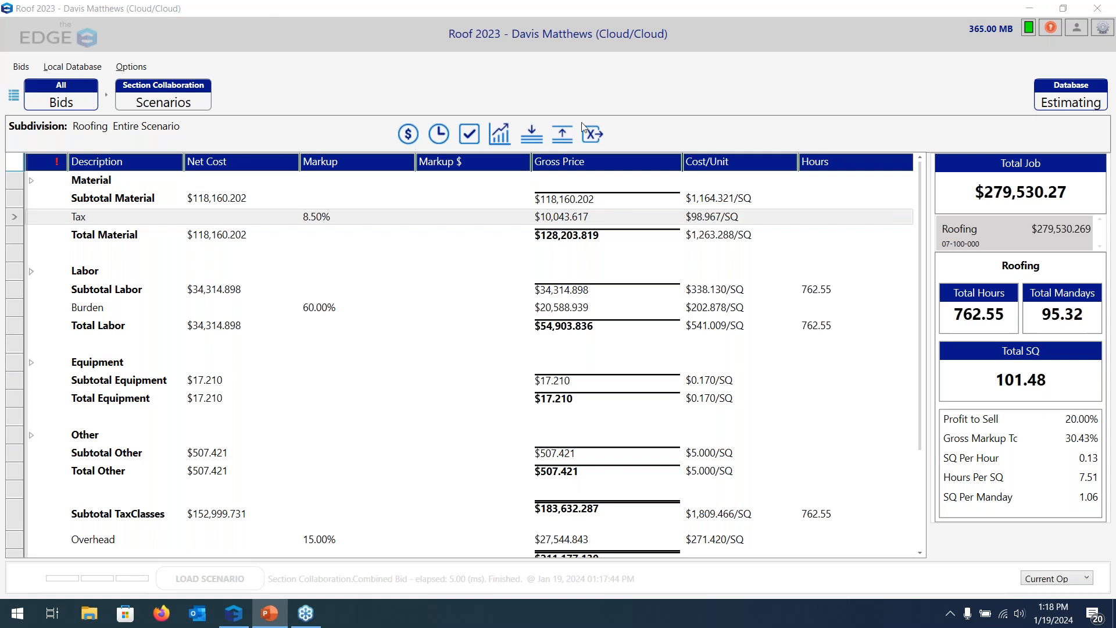
Examine the collaboration status of the Combined Bid's sections, starting from the scenario list and returning to it
{"action": "left_click", "coordinate": [193, 105]}
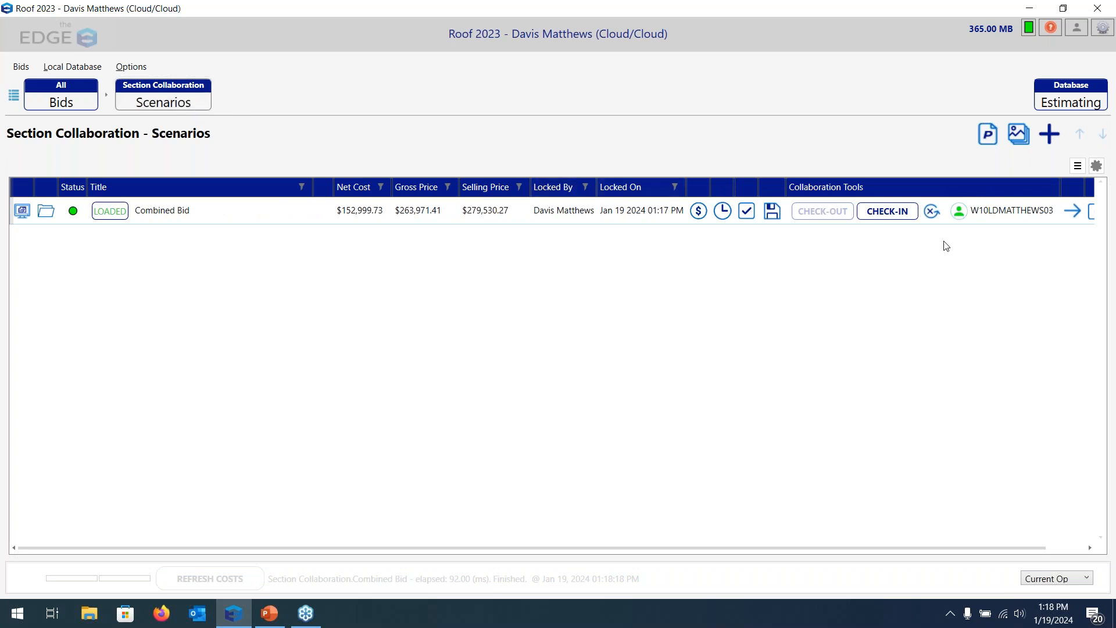
{"action": "left_click", "coordinate": [1063, 211]}
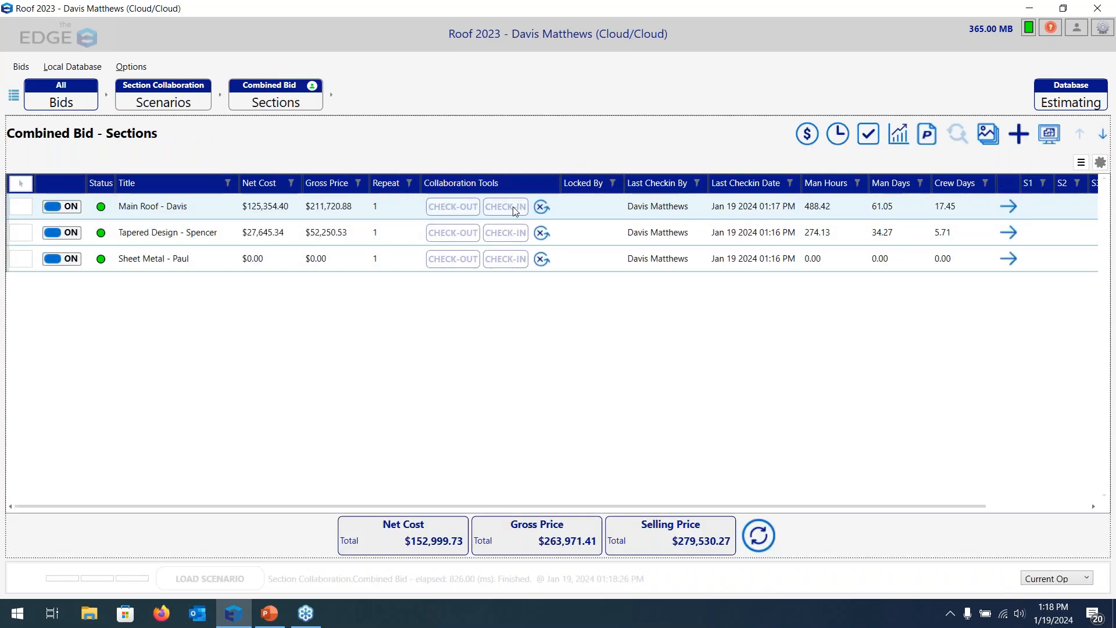
{"action": "left_click", "coordinate": [181, 110]}
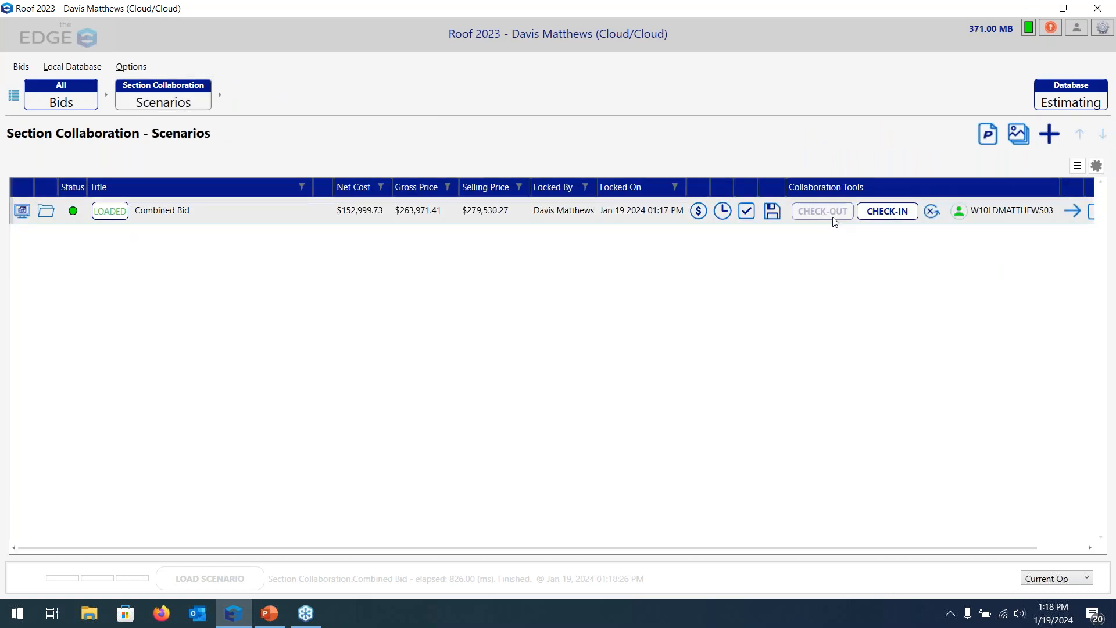
Check in the Combined Bid scenario of the Section Collaboration bid
{"action": "left_click", "coordinate": [902, 215]}
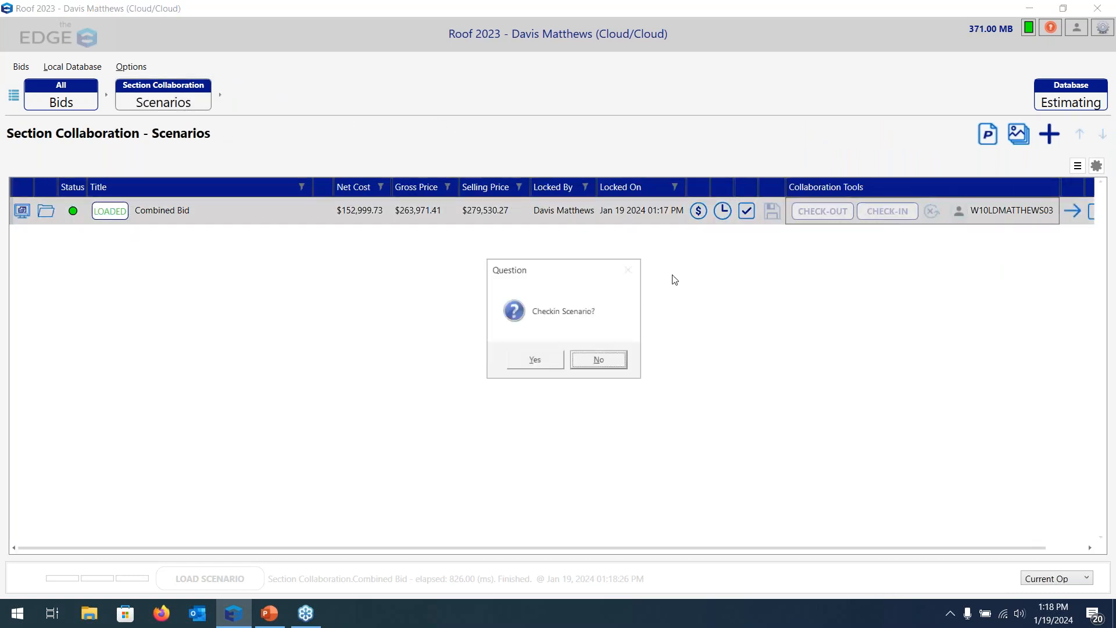
{"action": "left_click", "coordinate": [546, 361]}
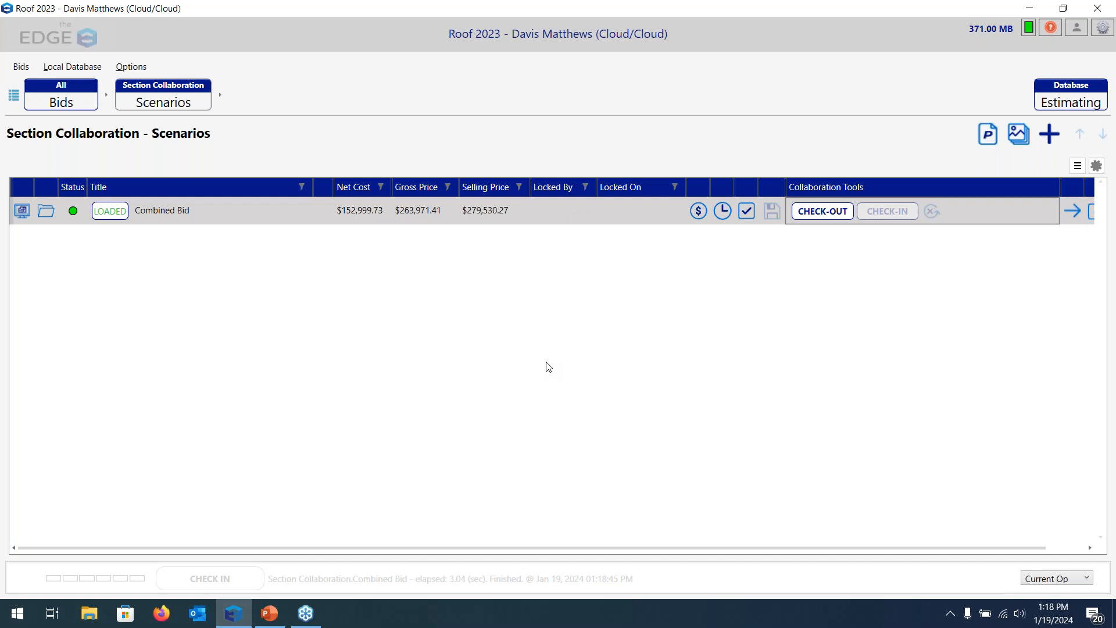
{"action": "key", "text": "alt+Tab"}
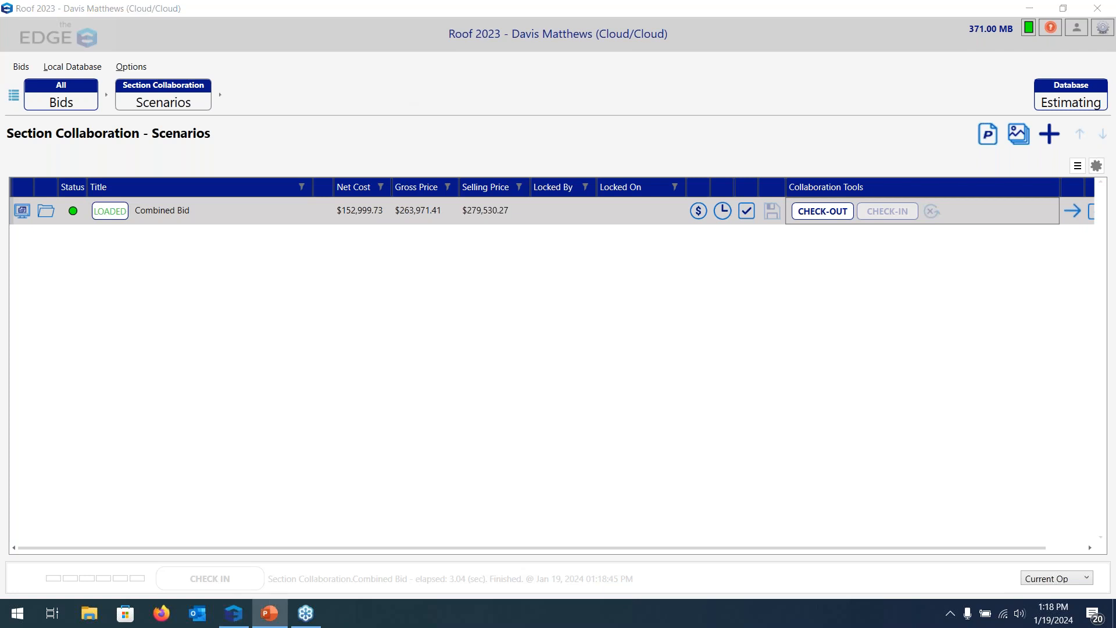